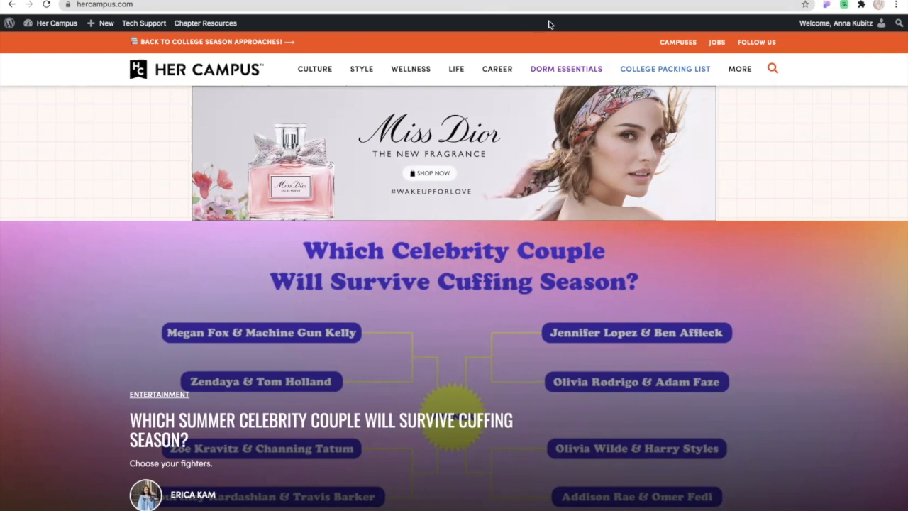
Create a new post on the Her Campus site and title it "Test".
mouse_move(741, 69)
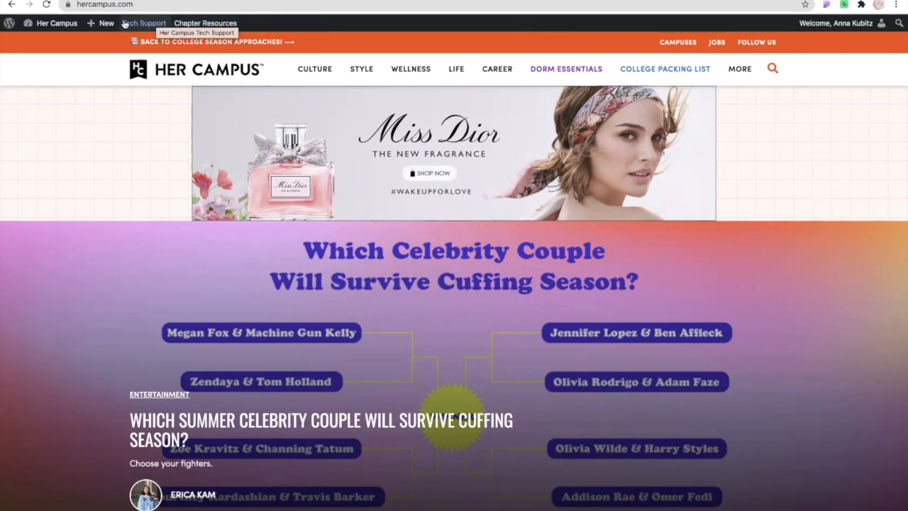
mouse_move(84, 33)
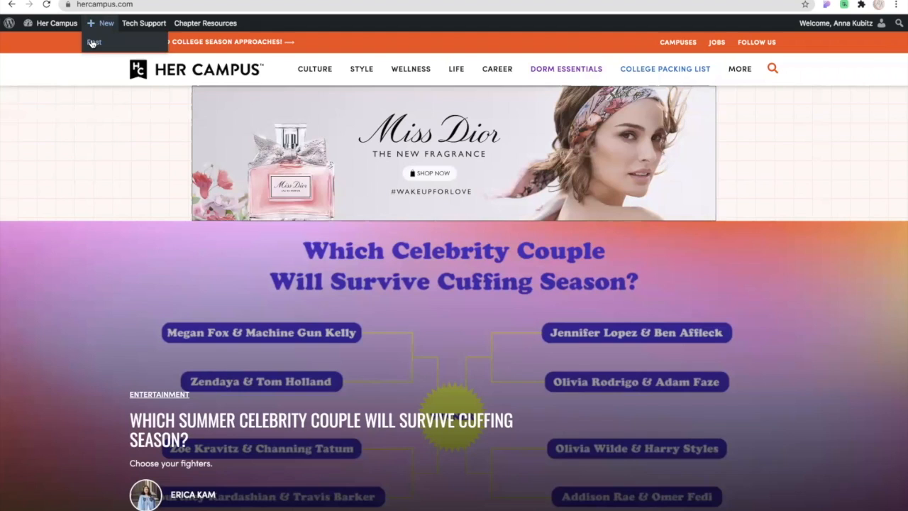
left_click(91, 43)
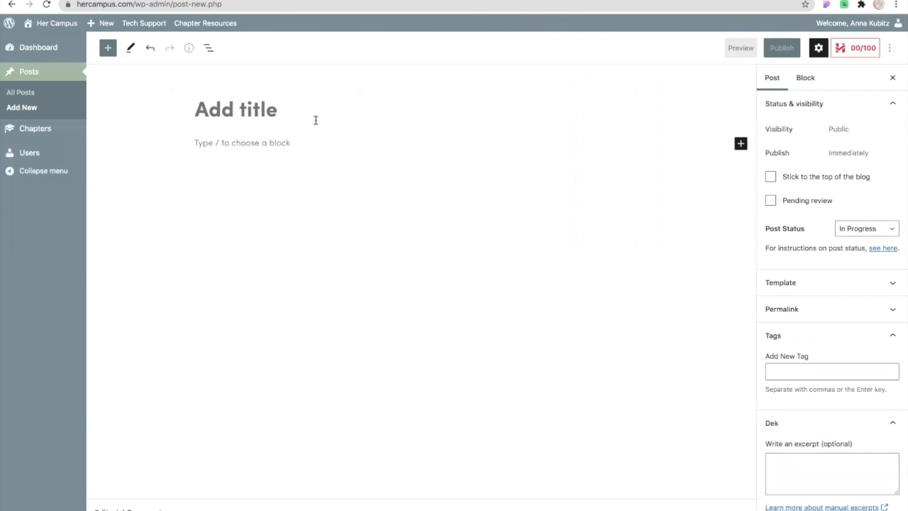
type("Test")
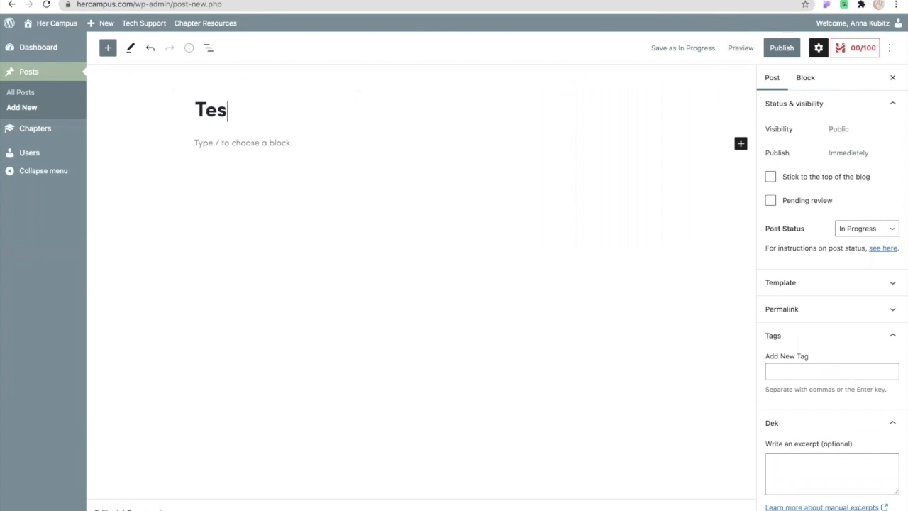
Insert a Heading block directly below the post title.
left_click(243, 145)
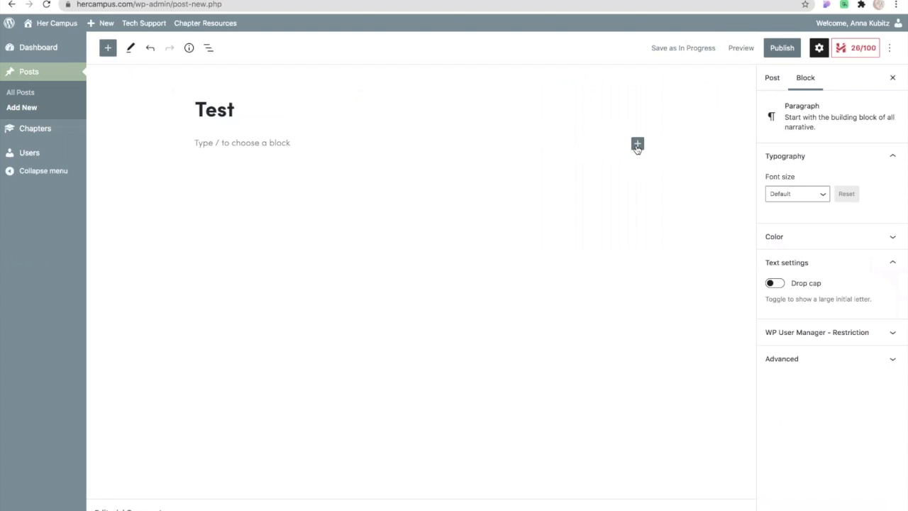
left_click(637, 145)
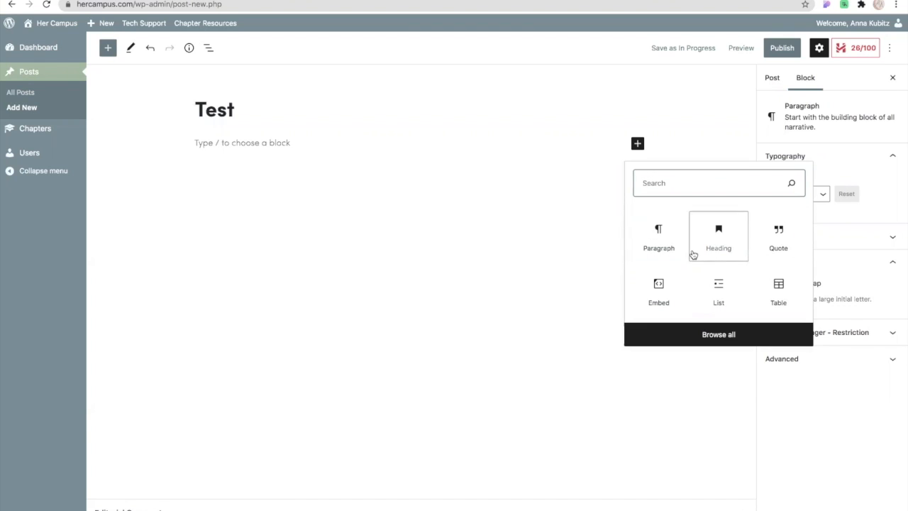
left_click(717, 244)
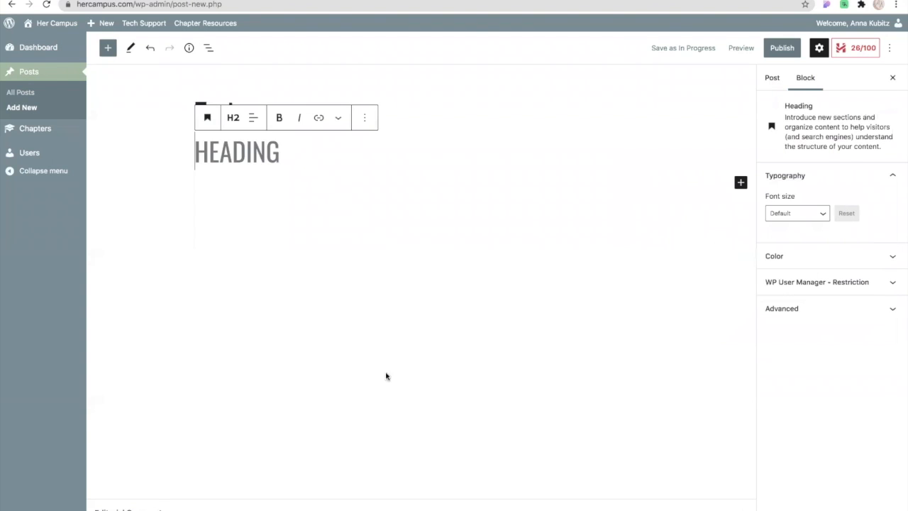
Try heading level H6 on the empty heading and return it to H2.
left_click(234, 118)
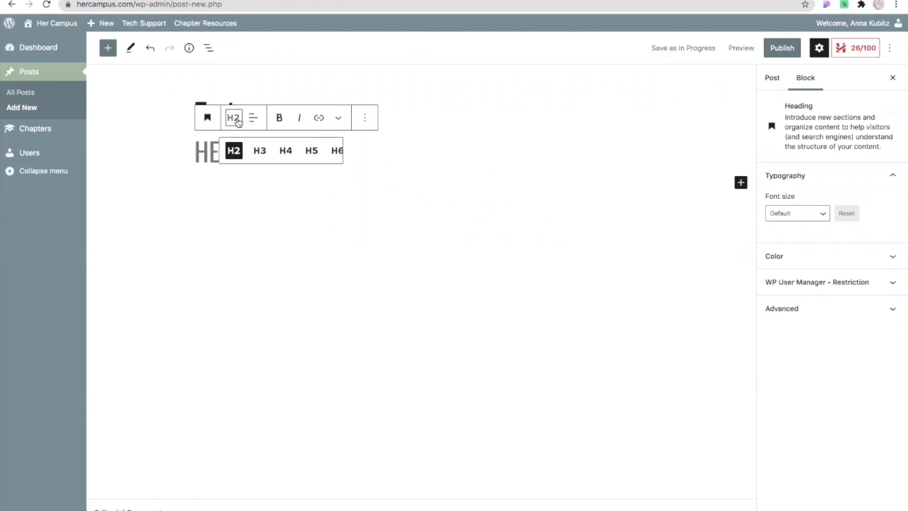
left_click(329, 151)
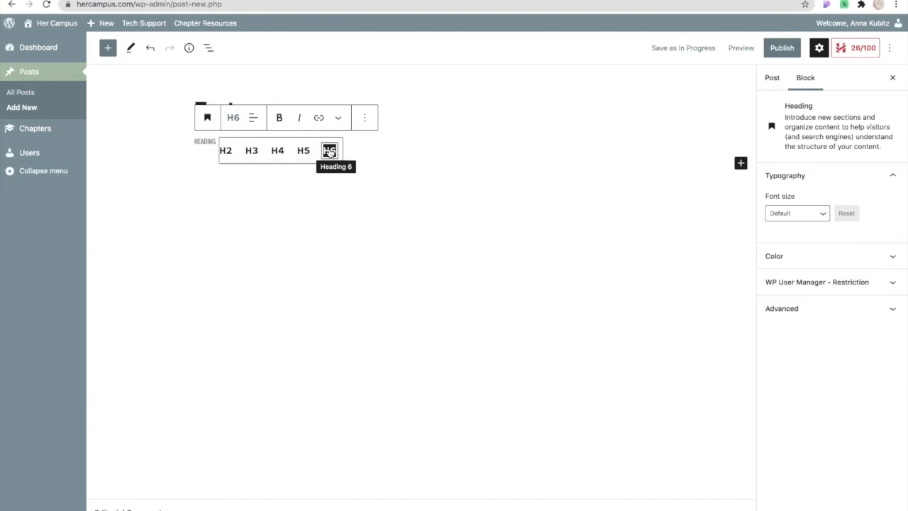
left_click(225, 151)
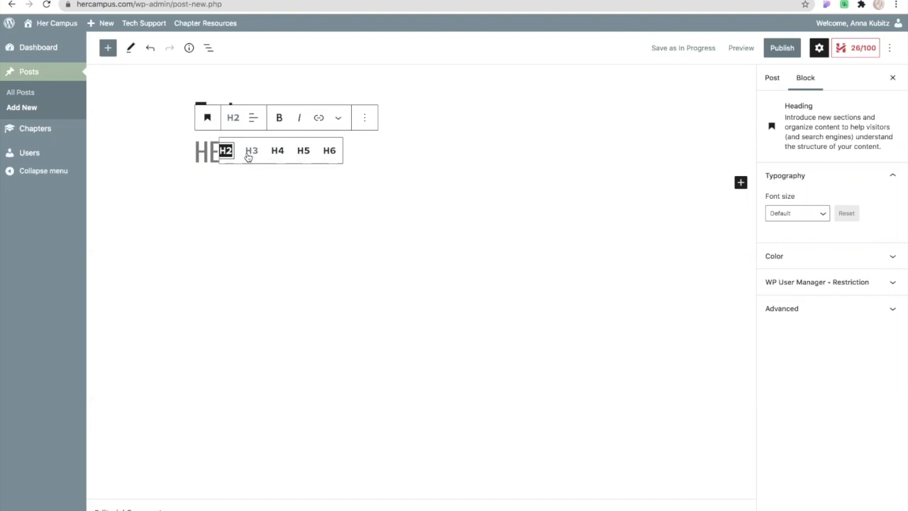
Enter "HEADING" as the text of the H2 heading and start a new block below it.
left_click(205, 156)
type("HEADING")
key("Return")
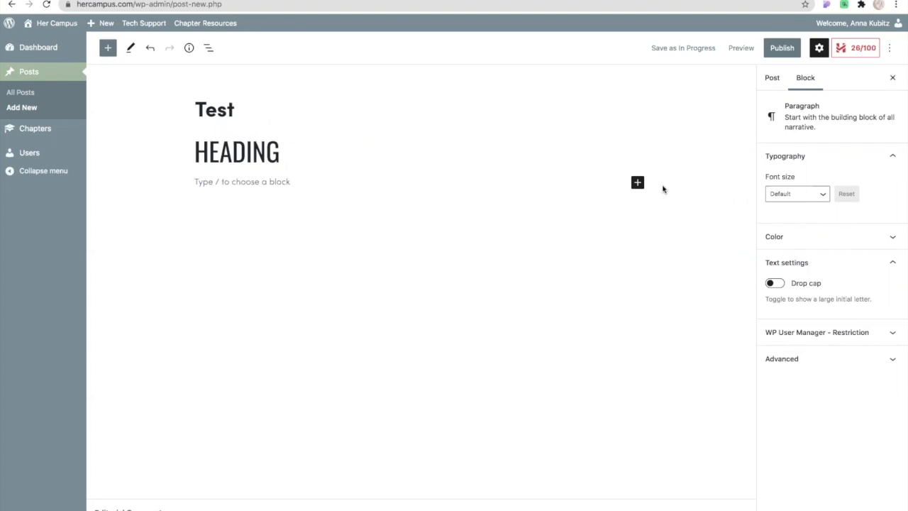
Add a second heading at level H3 reading "HEADING" and start a new block below it.
left_click(637, 183)
left_click(717, 274)
left_click(265, 156)
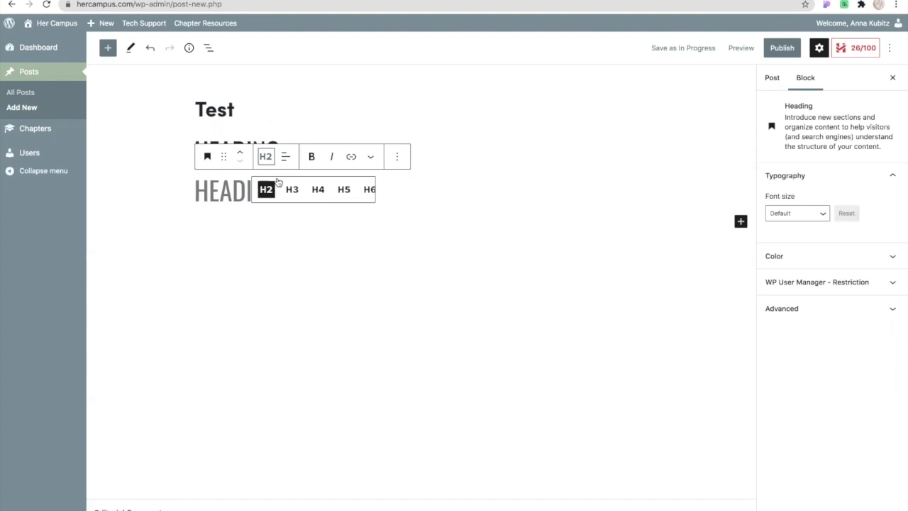
left_click(291, 189)
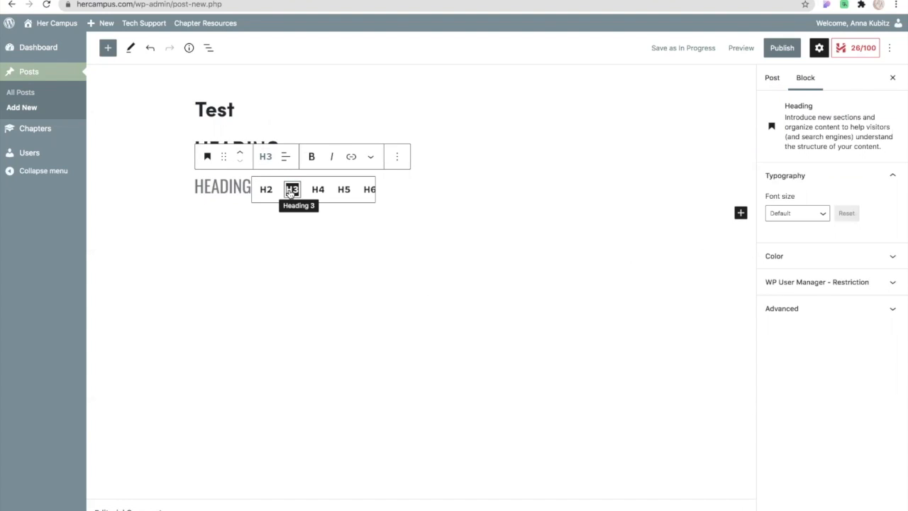
left_click(210, 188)
type("HEADING")
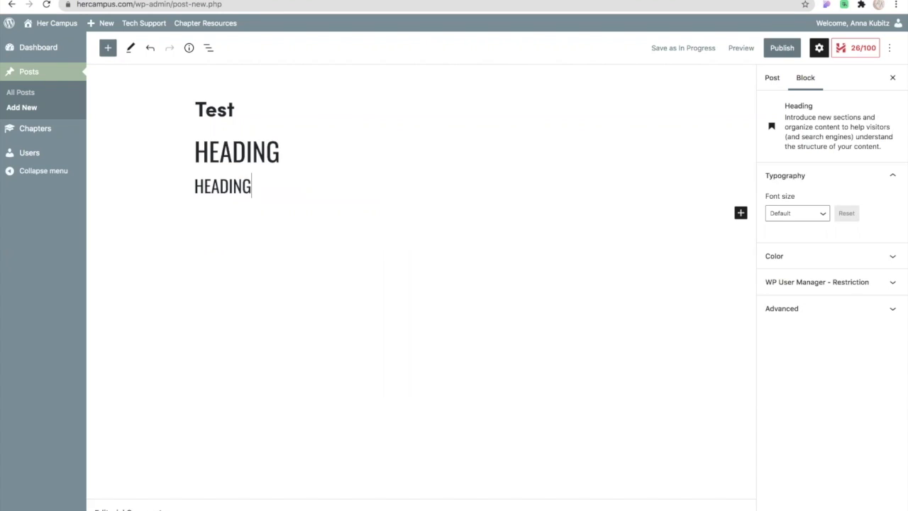
key("Return")
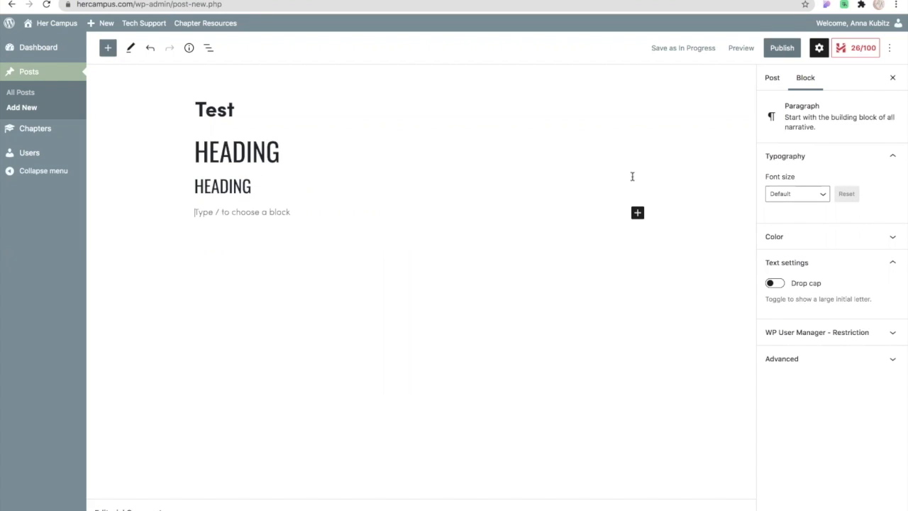
Insert an Embed block below the H3 heading and remove it again.
left_click(638, 214)
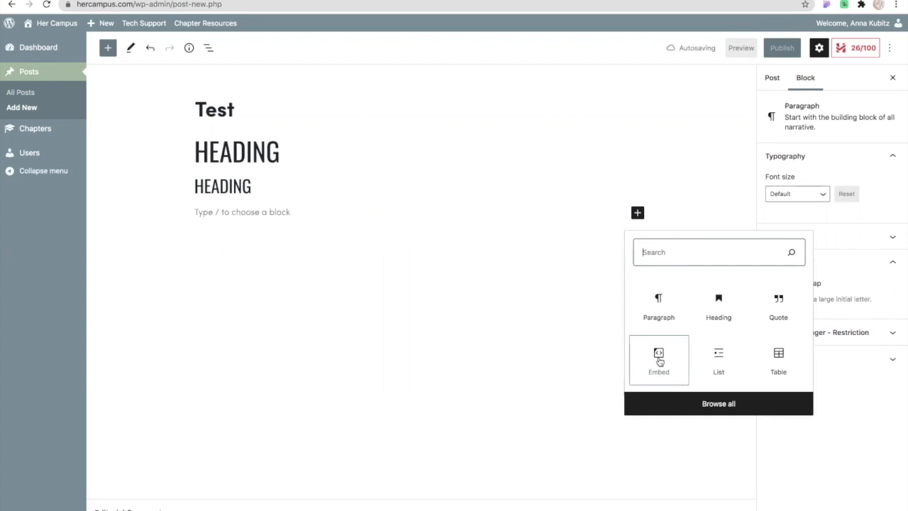
left_click(659, 361)
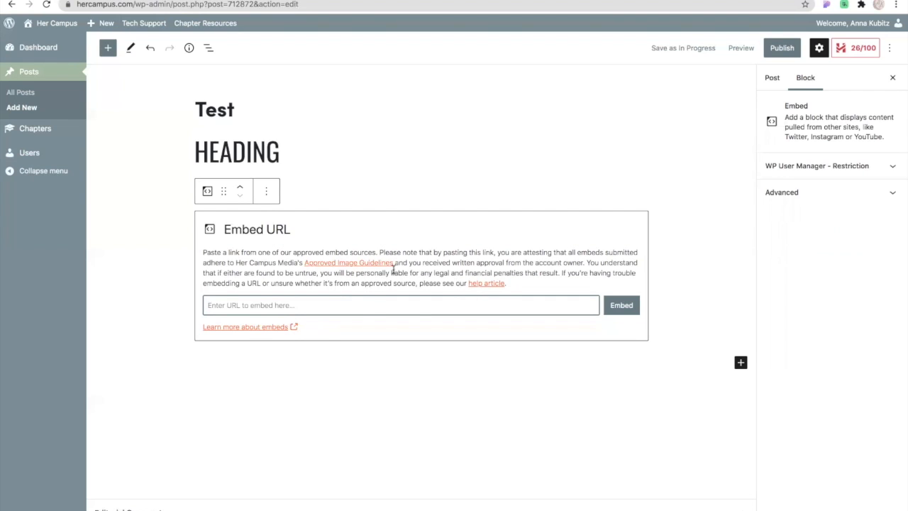
left_click(552, 175)
left_click(285, 241)
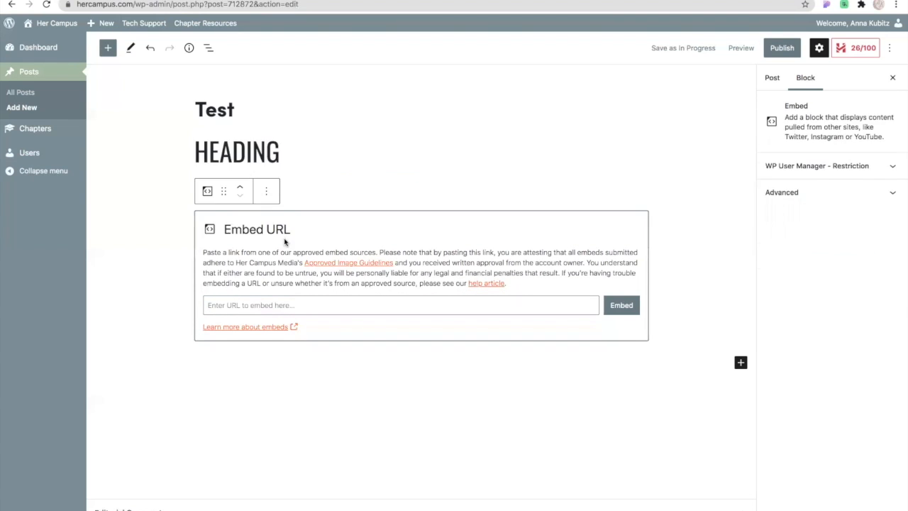
left_click(266, 191)
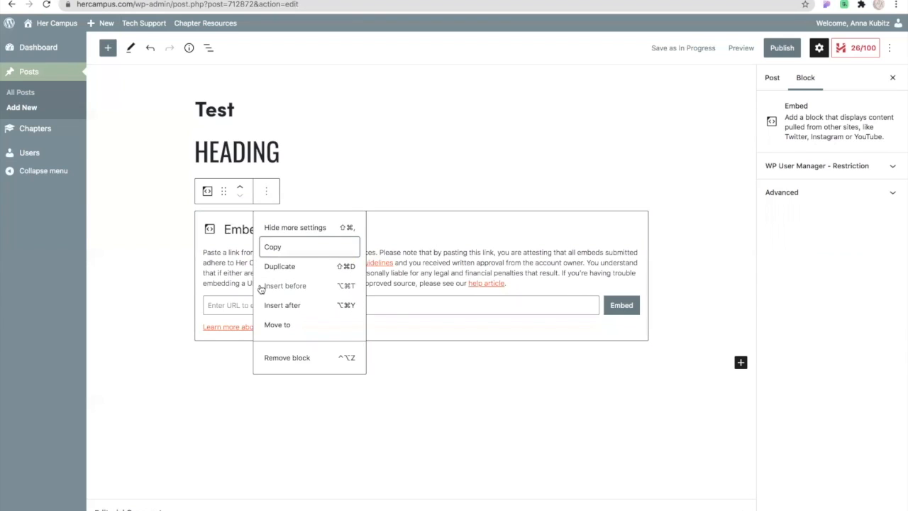
left_click(282, 359)
Insert a List block below the H3 heading, switch it to a numbered list, and remove the block.
key("Return")
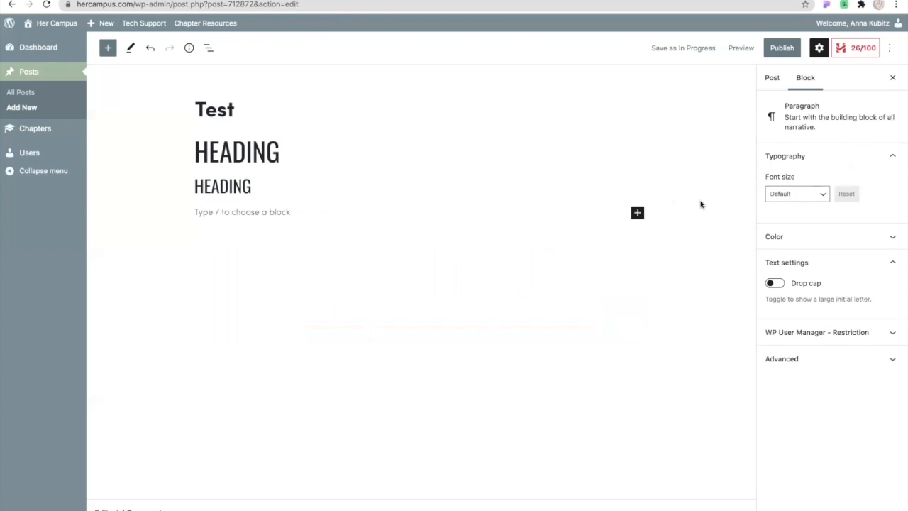
left_click(637, 213)
left_click(718, 361)
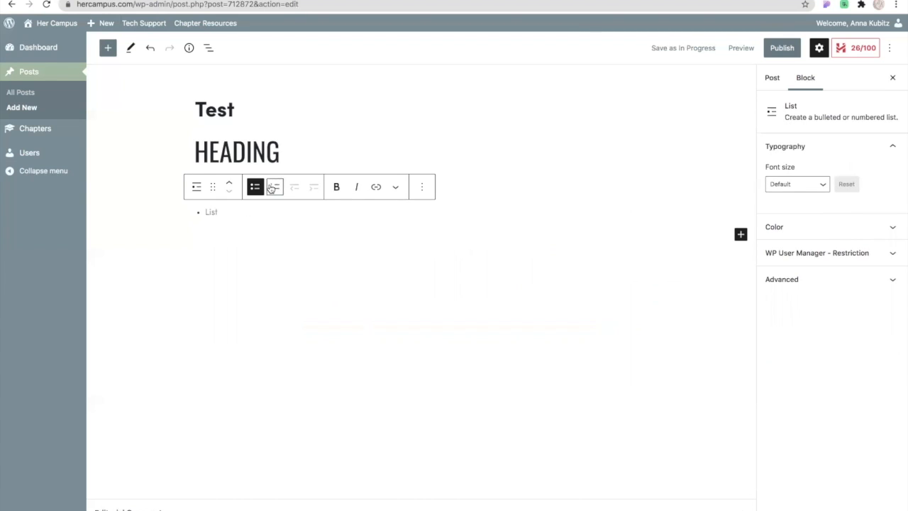
left_click(279, 187)
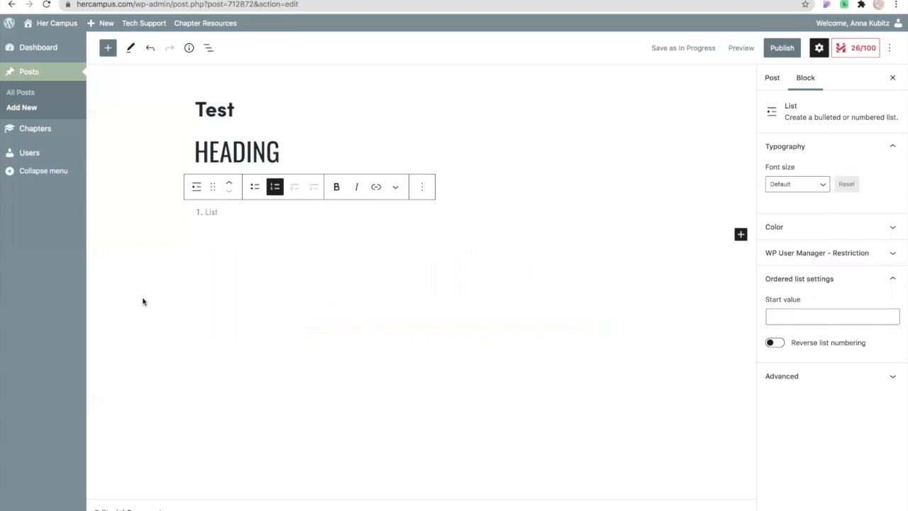
left_click(422, 189)
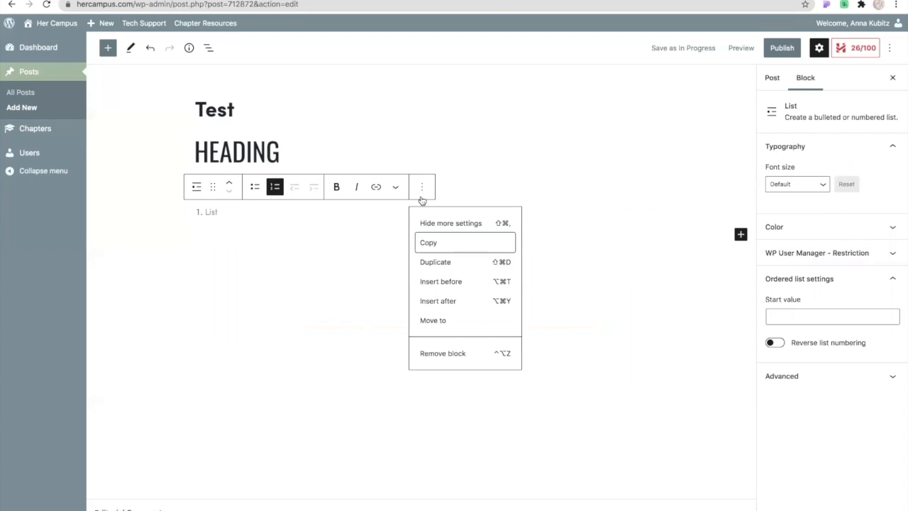
left_click(447, 353)
Insert a Table block below the H3 heading and remove it again.
left_click(741, 213)
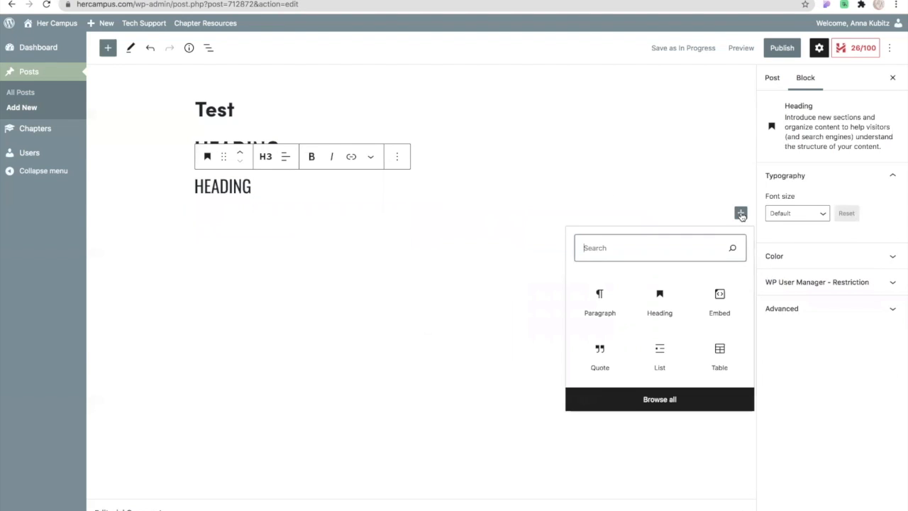
left_click(725, 359)
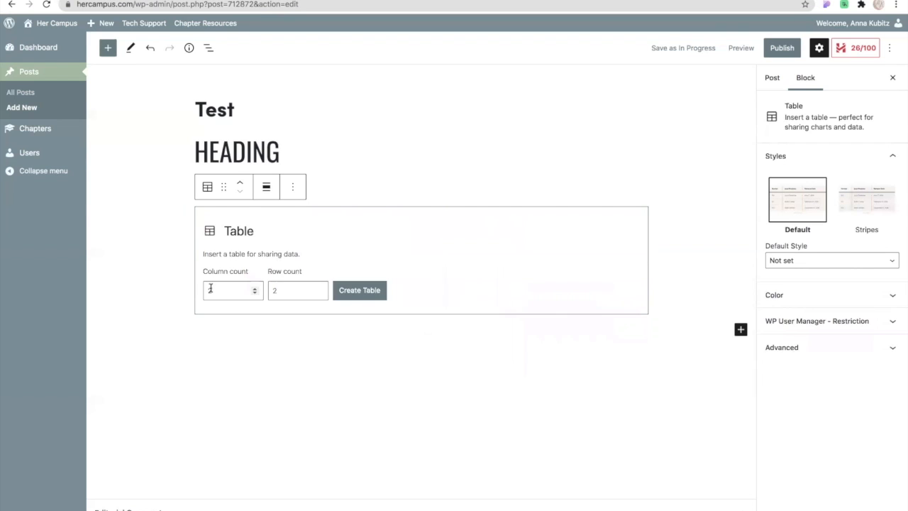
left_click(292, 187)
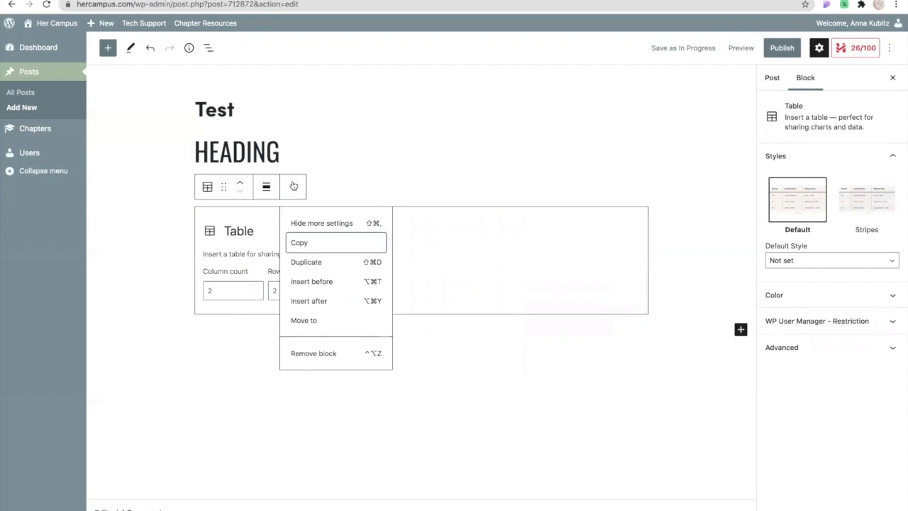
left_click(318, 357)
Add a paragraph reading "Writing goes here." below the H3 heading.
key("Return")
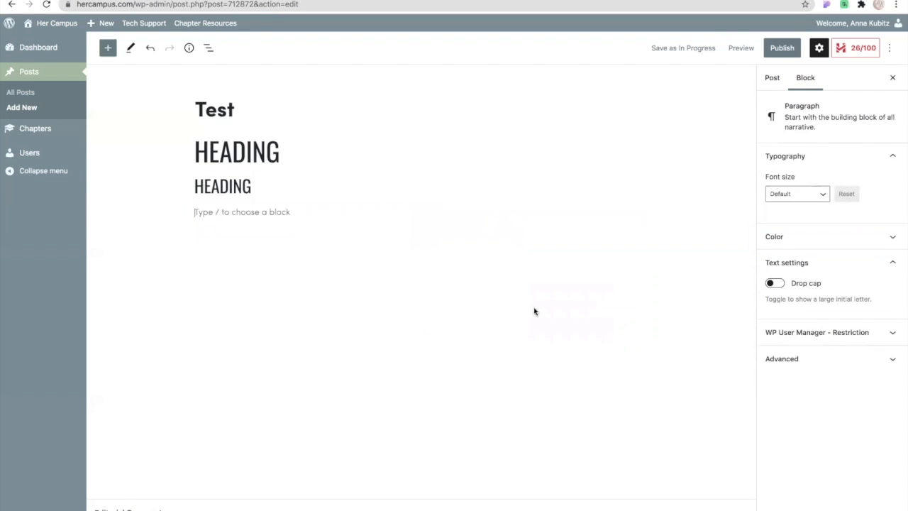
left_click(774, 79)
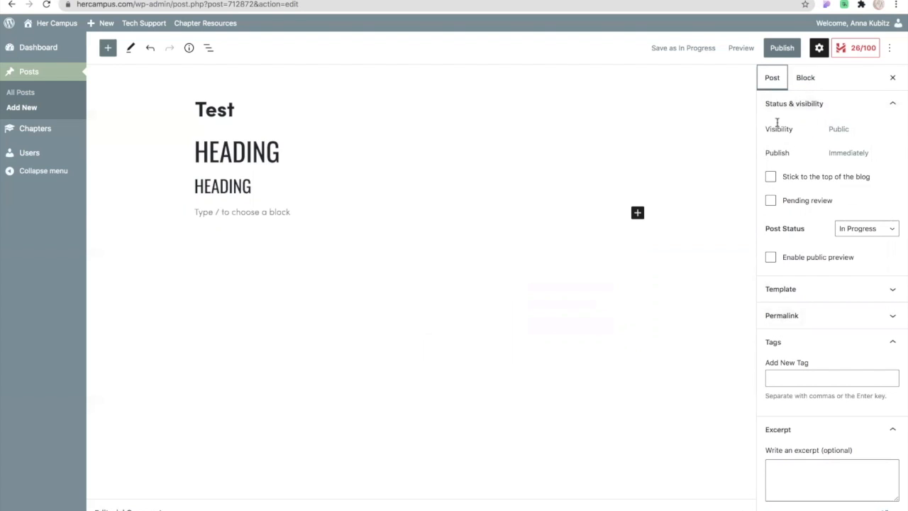
left_click(248, 208)
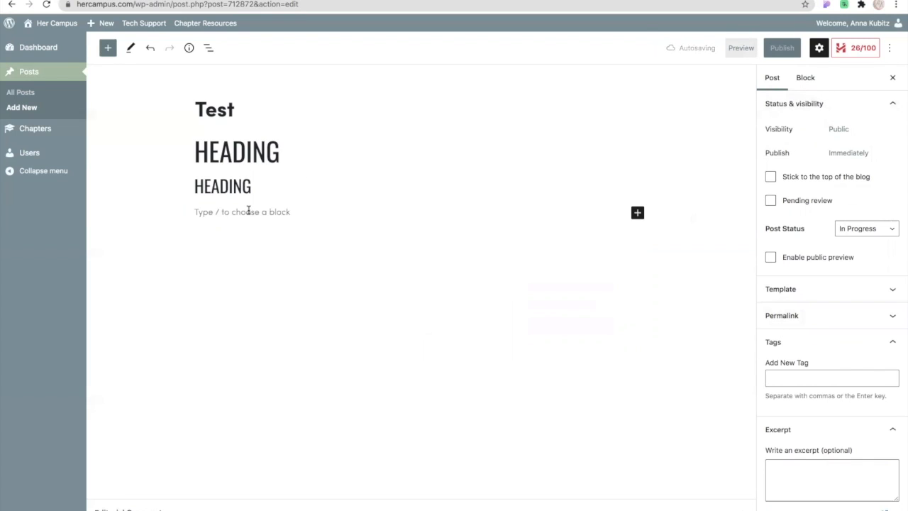
type("Writing go")
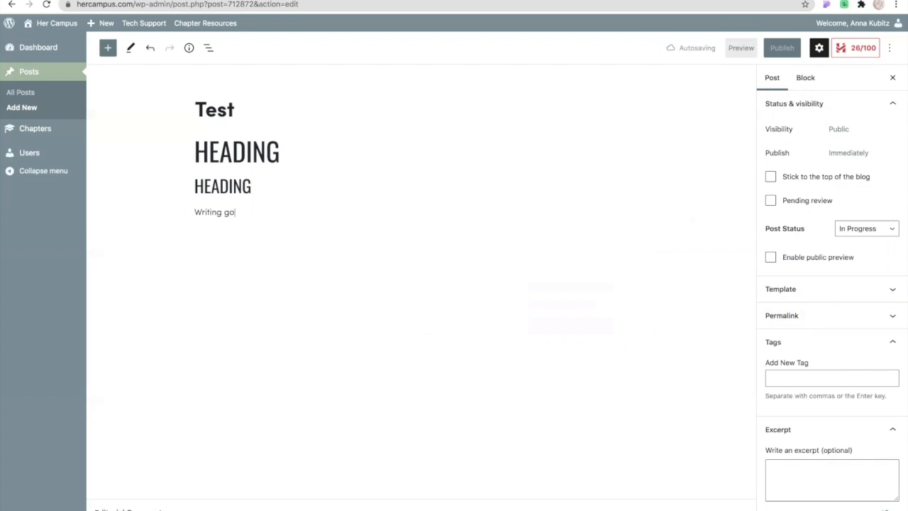
type("es here.")
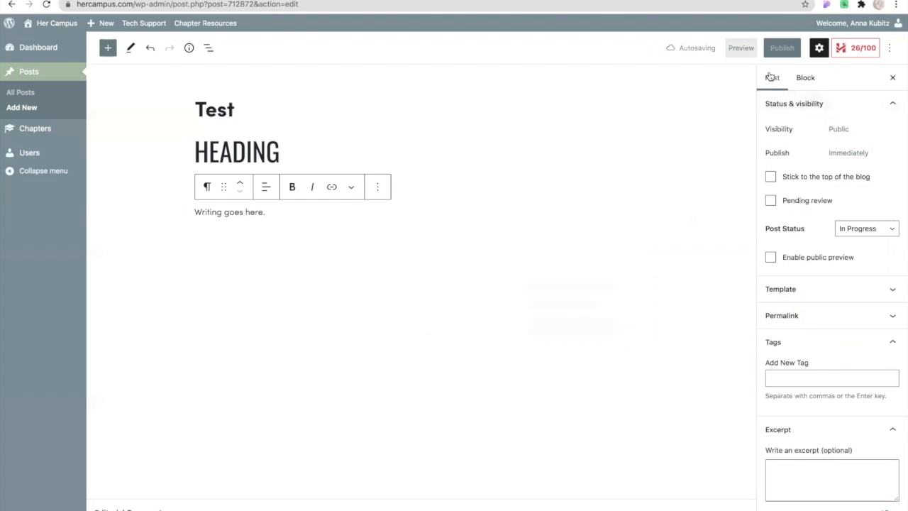
Set the post status to Further Revisions and expand the Editorial Comments section below the post.
left_click(771, 78)
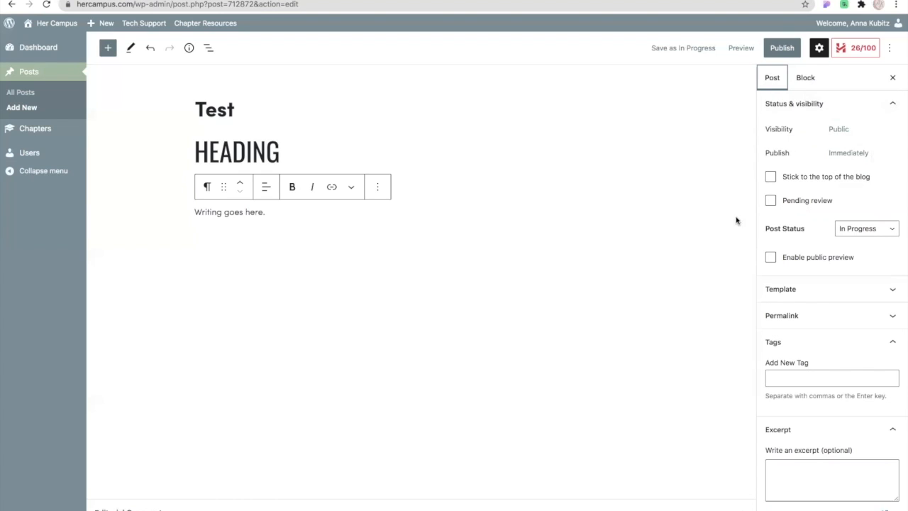
left_click(872, 229)
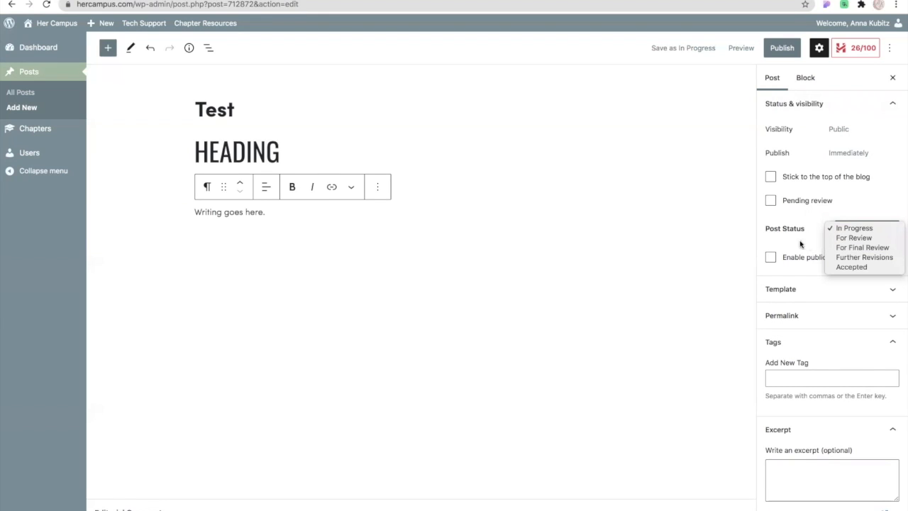
left_click(839, 258)
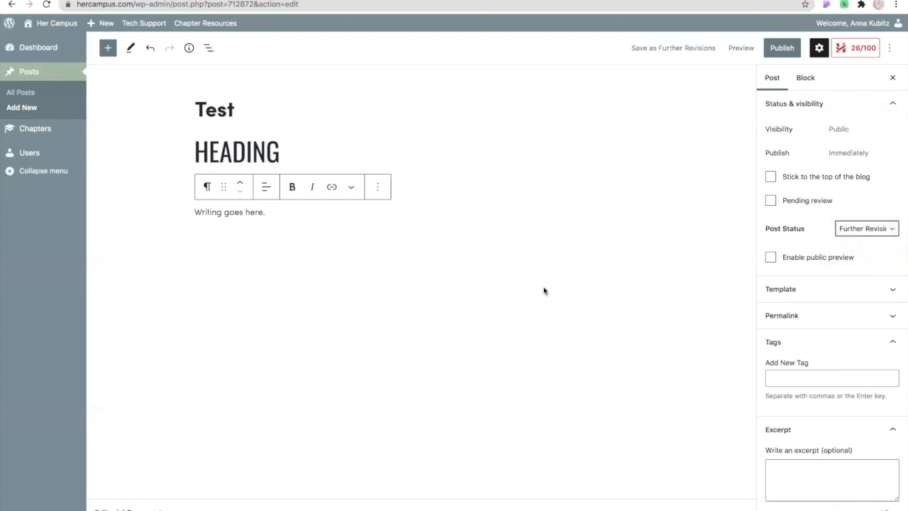
left_click(233, 510)
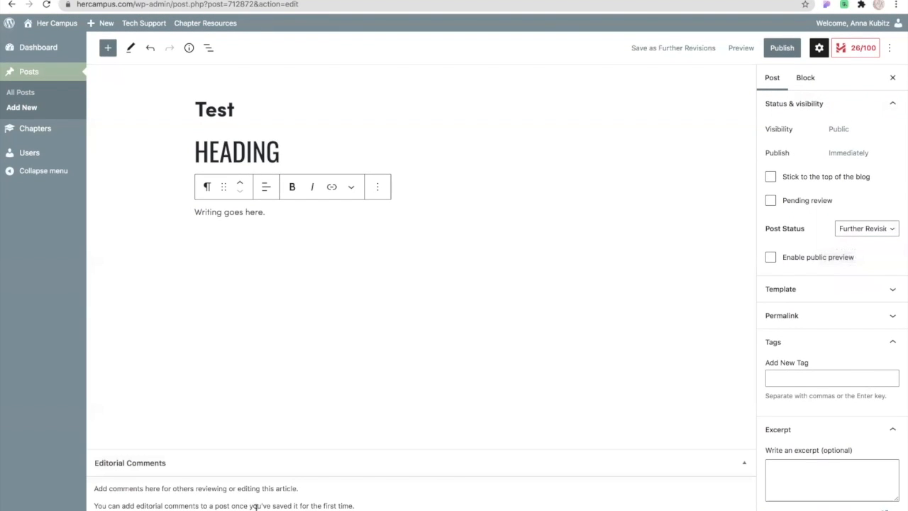
Collapse the Editorial Comments section and add the tags "fashion trends", "fashionista" and "Fallfashion" to the post.
left_click(356, 470)
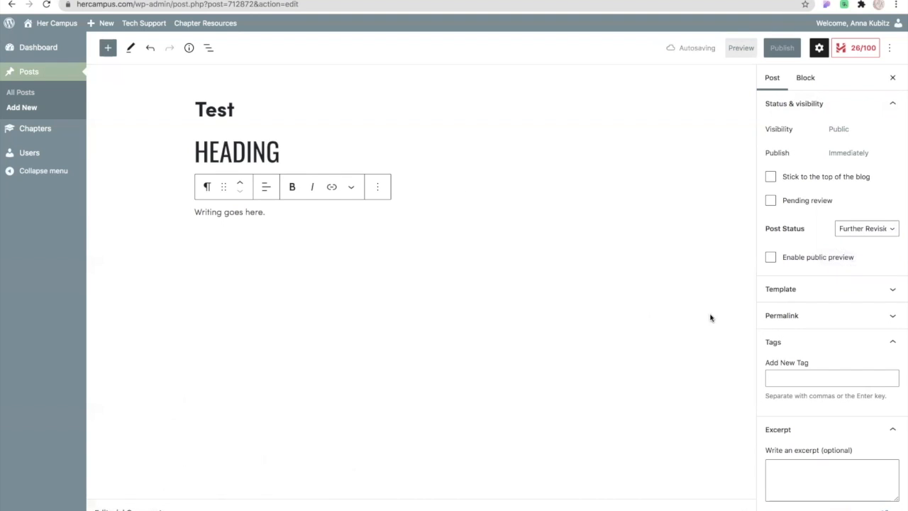
scroll(808, 363, "down", 2)
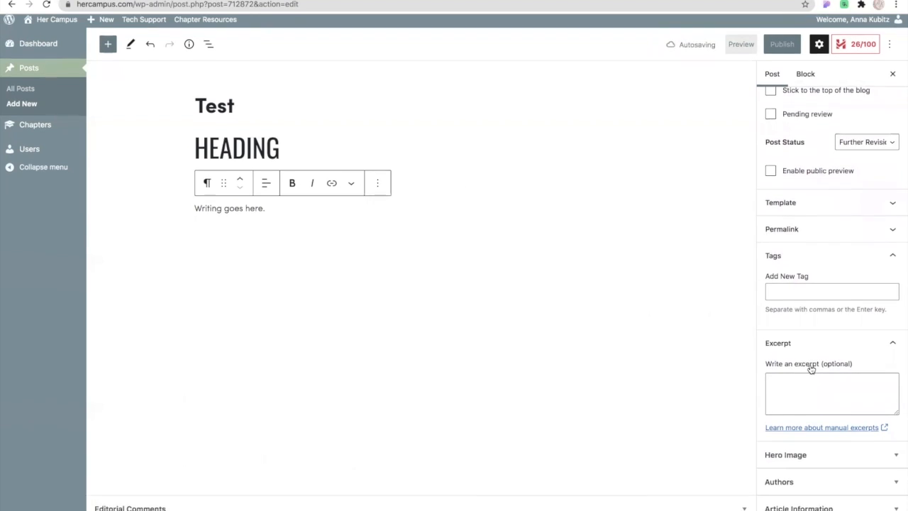
left_click(798, 298)
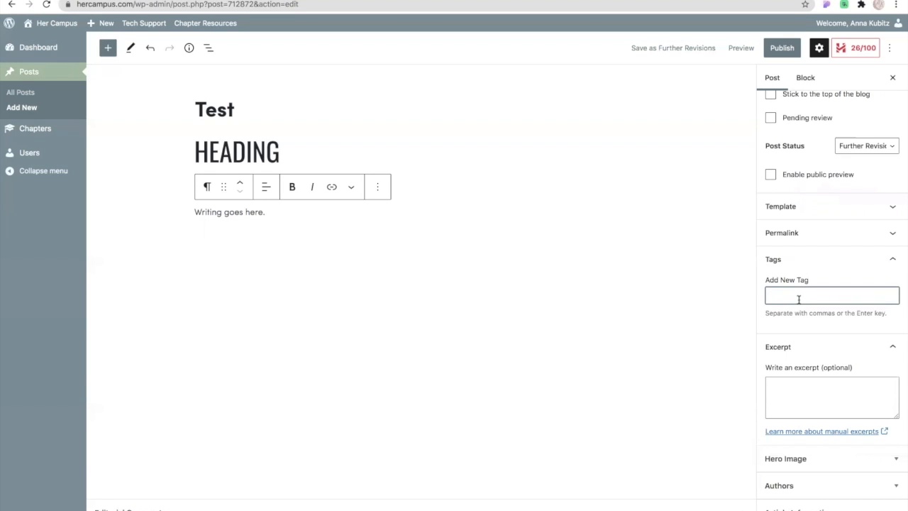
type("fashion")
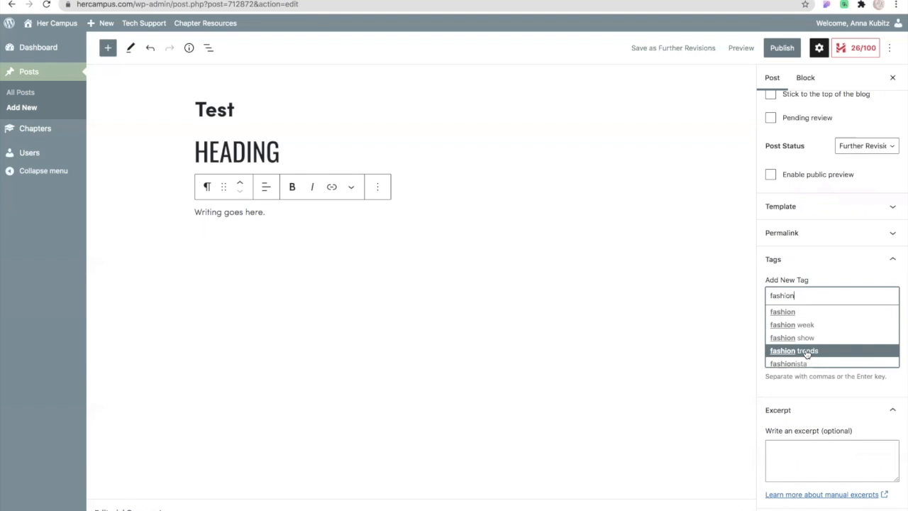
left_click(807, 353)
type("fashion")
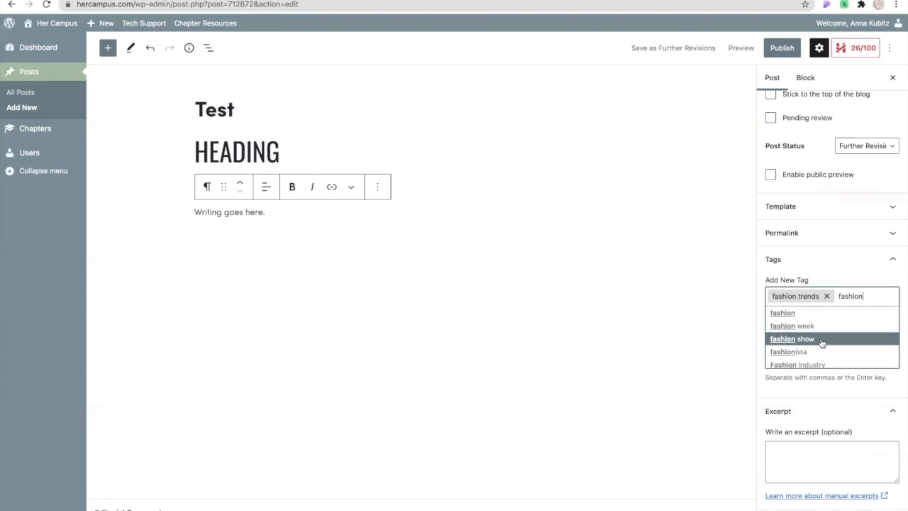
scroll(821, 344, "down", 2)
left_click(813, 313)
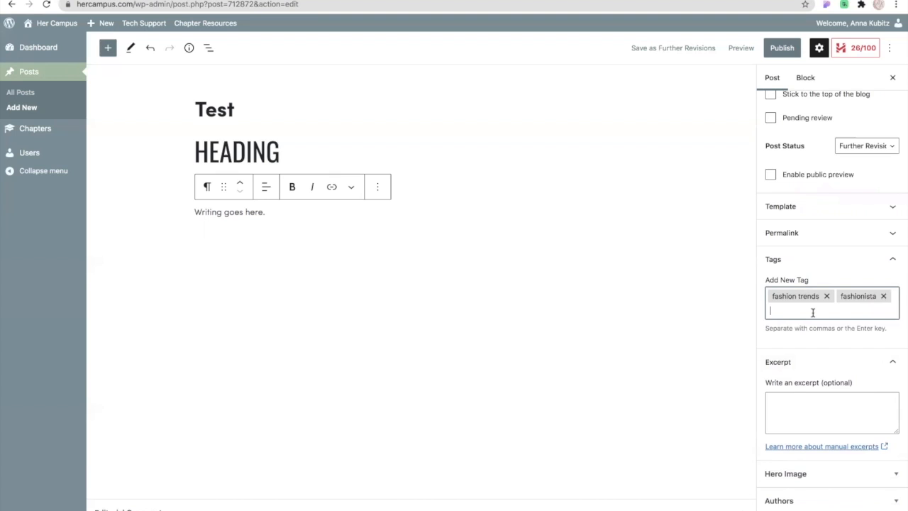
type("fashion")
scroll(865, 348, "down", 1)
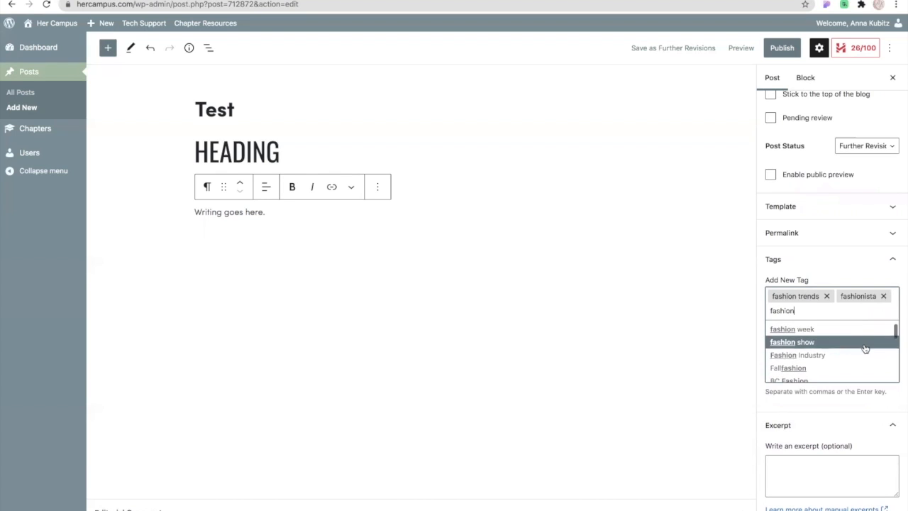
left_click(860, 368)
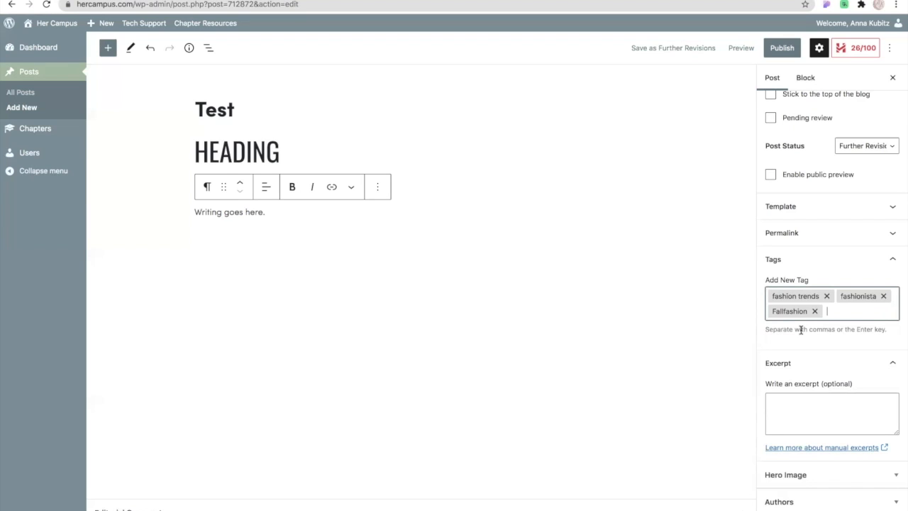
Collapse the Excerpt section, then open the featured image library from the Hero Image section and browse its assets.
scroll(830, 371, "down", 1)
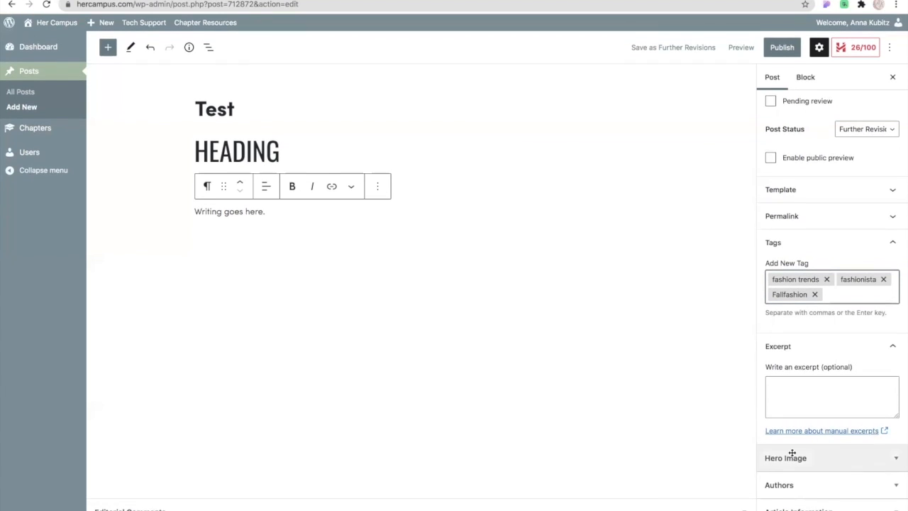
left_click(894, 346)
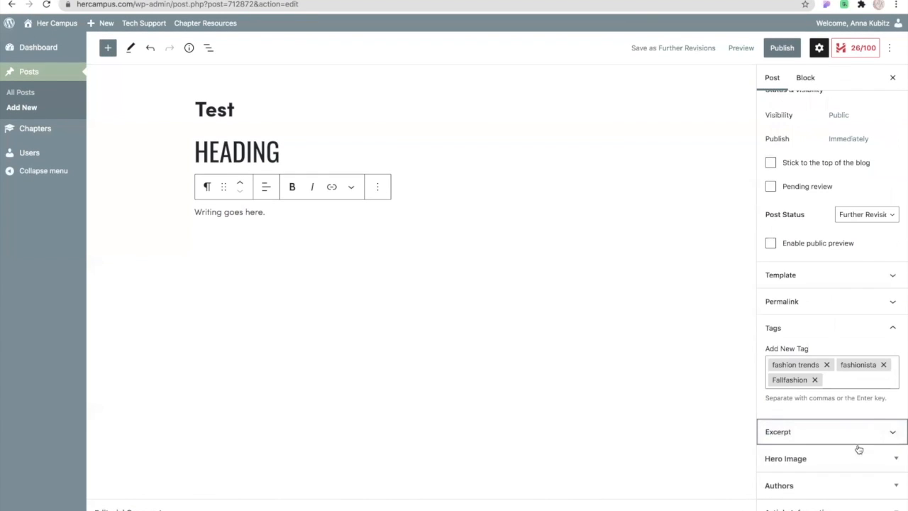
left_click(896, 460)
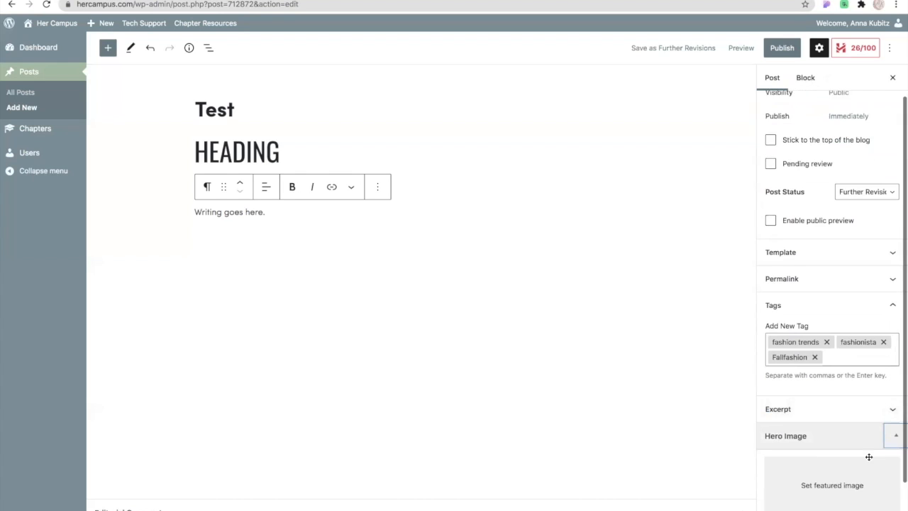
left_click(819, 444)
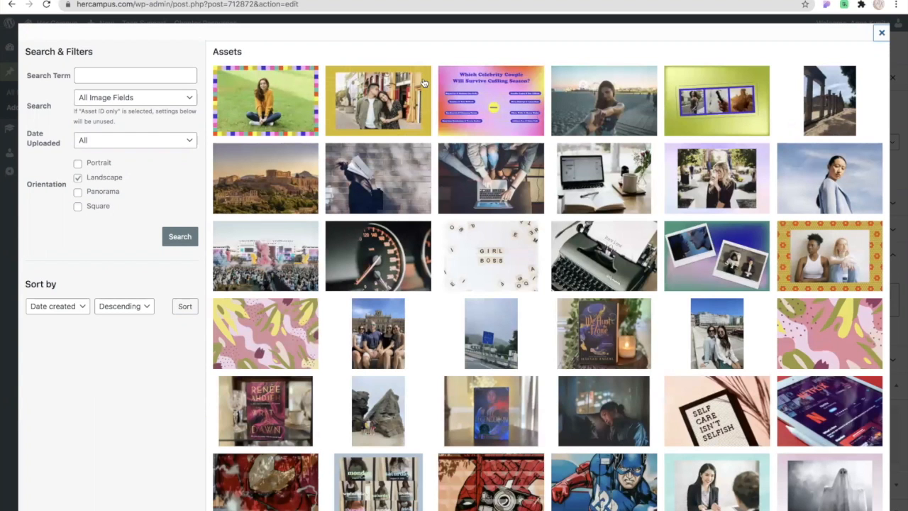
scroll(417, 277, "down", 1)
scroll(417, 277, "down", 6)
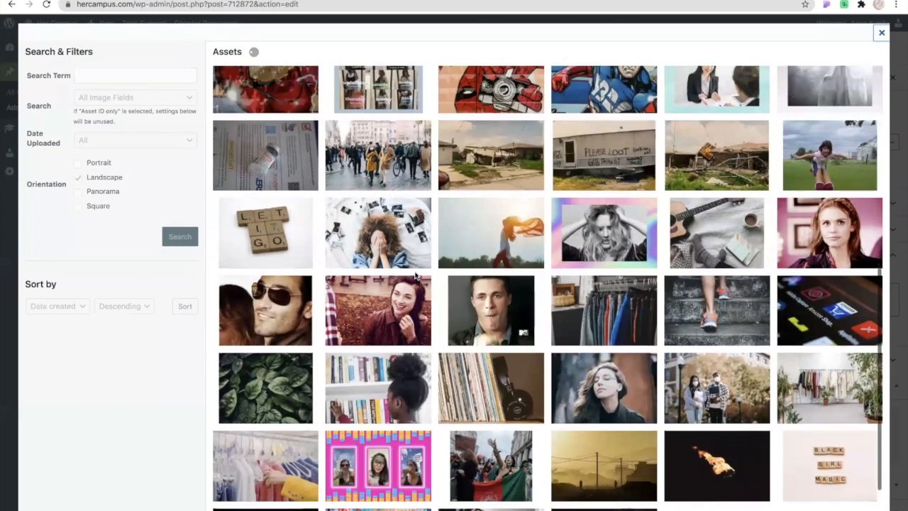
scroll(474, 444, "down", 1)
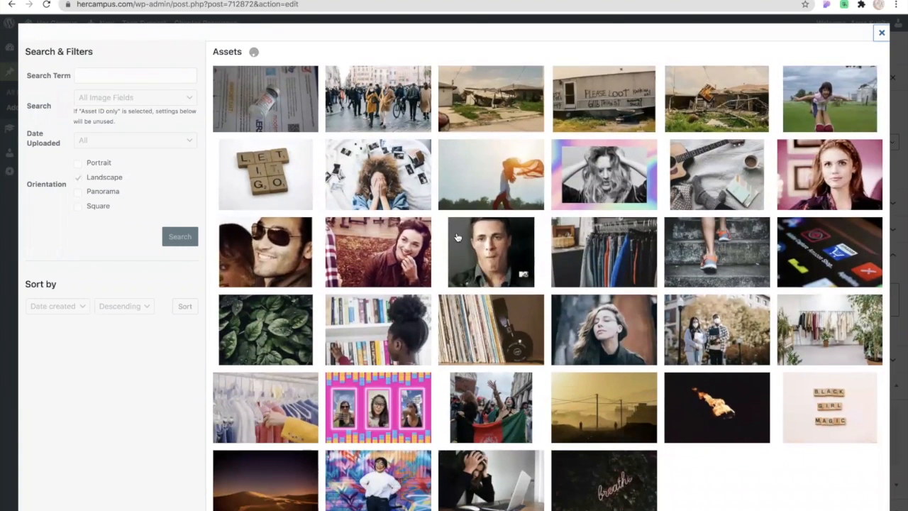
scroll(458, 237, "up", 6)
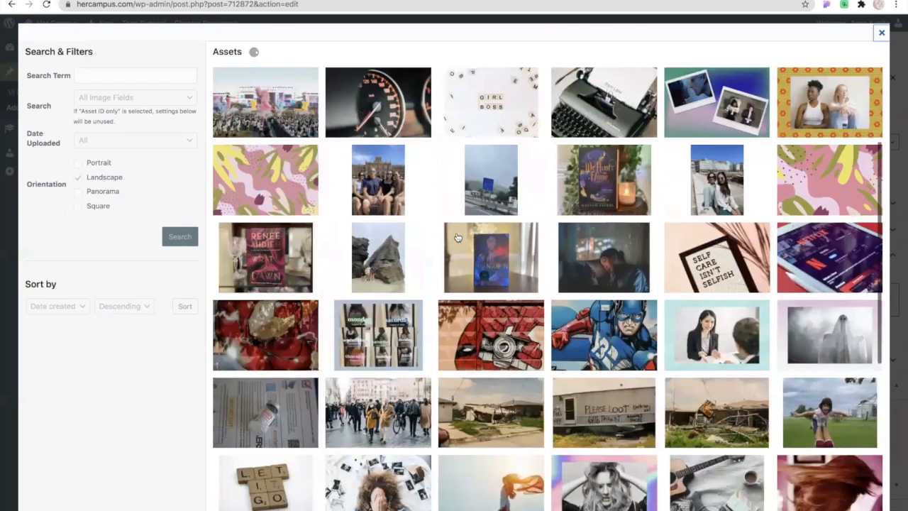
Search the image library for "fashion" and set the photo of the burgundy skirt and patterned clutch as the hero image.
left_click(140, 76)
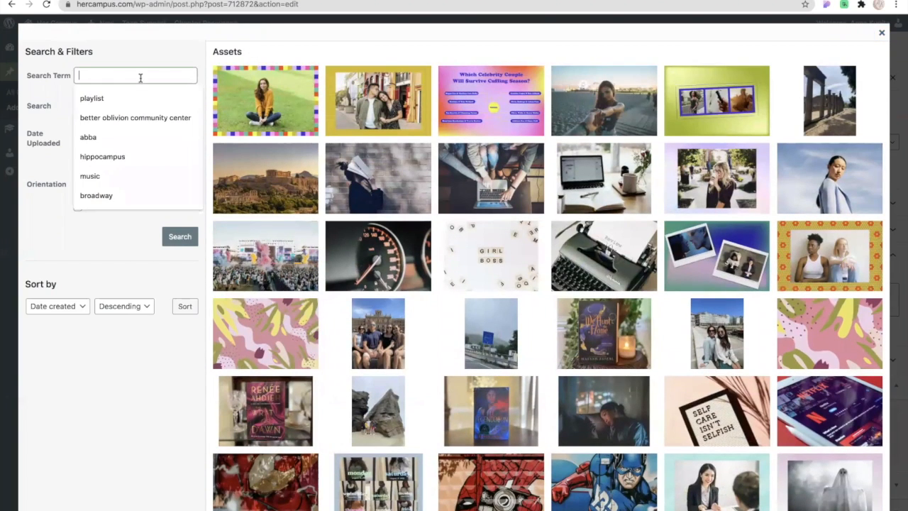
type("fashion")
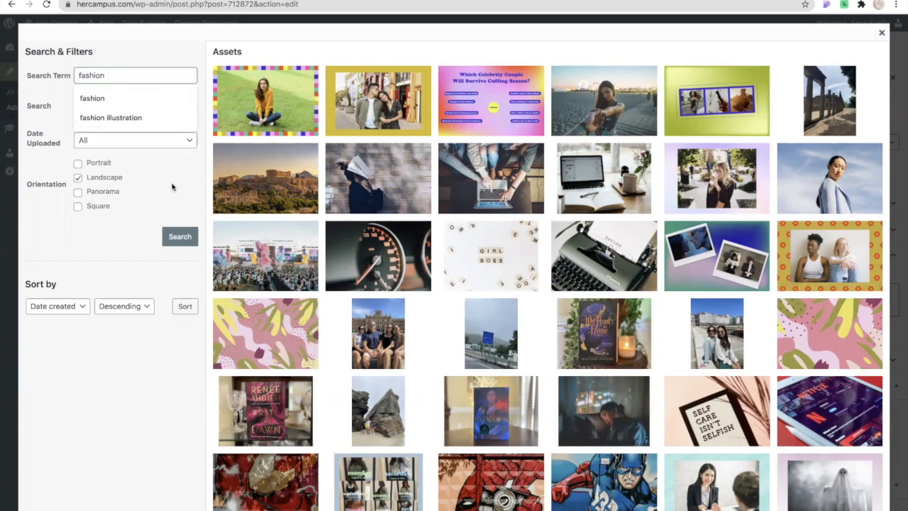
left_click(183, 238)
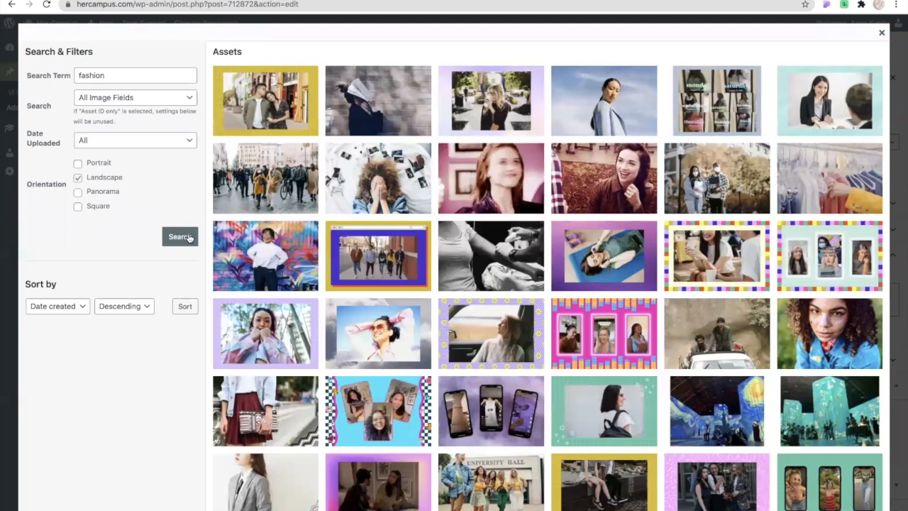
scroll(368, 180, "down", 1)
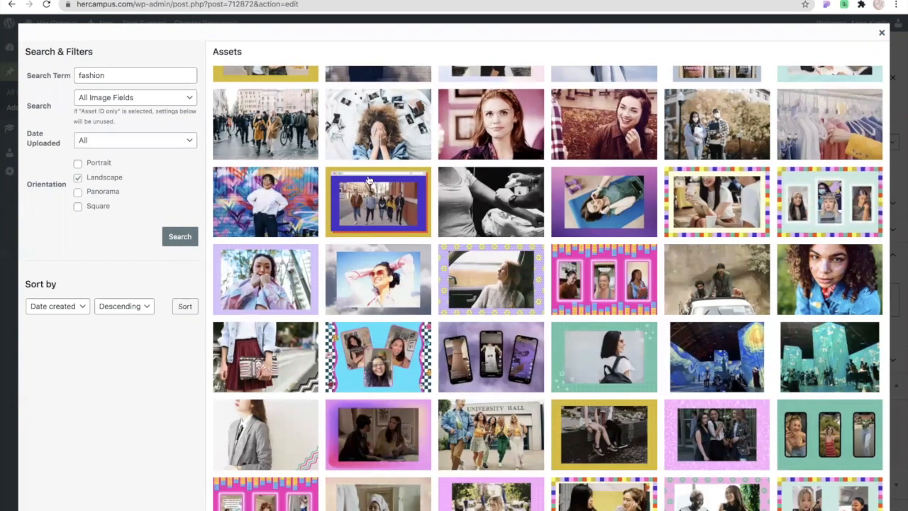
scroll(388, 248, "down", 2)
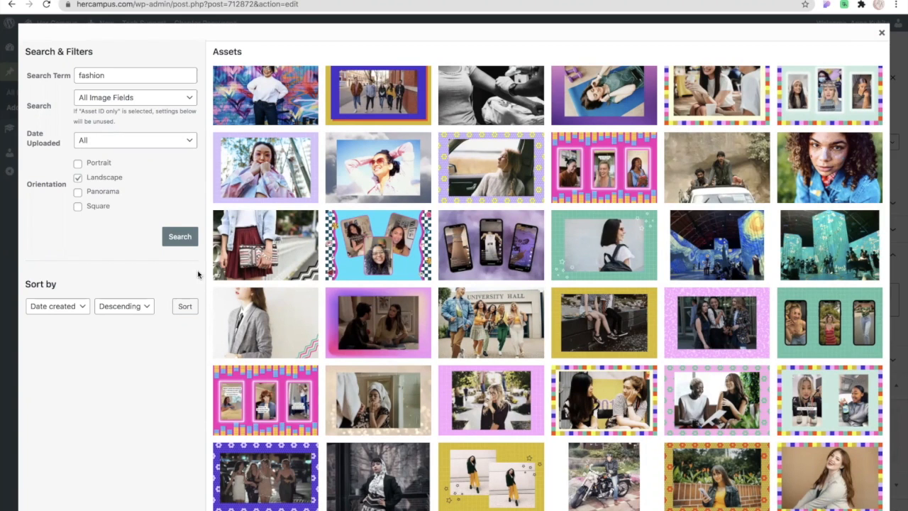
left_click(240, 257)
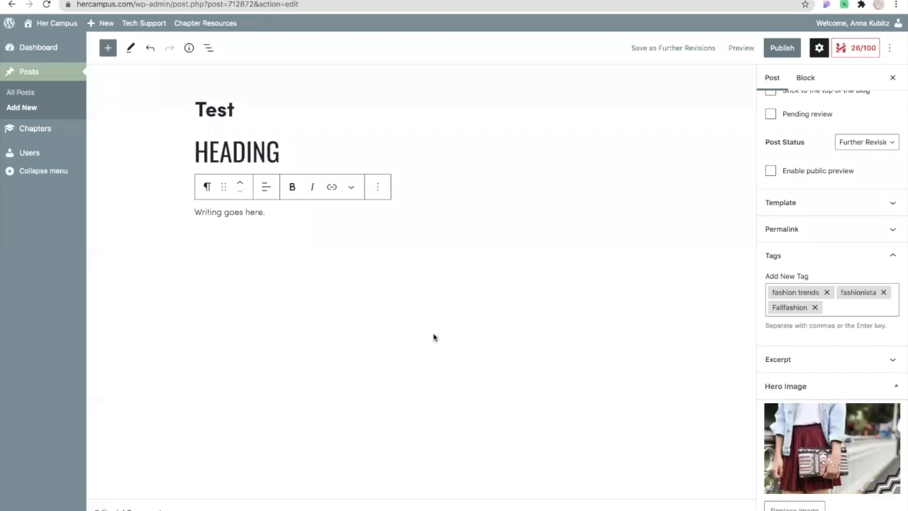
Examine the Authors section of the post settings, including its author search field, and collapse it again.
scroll(802, 386, "down", 2)
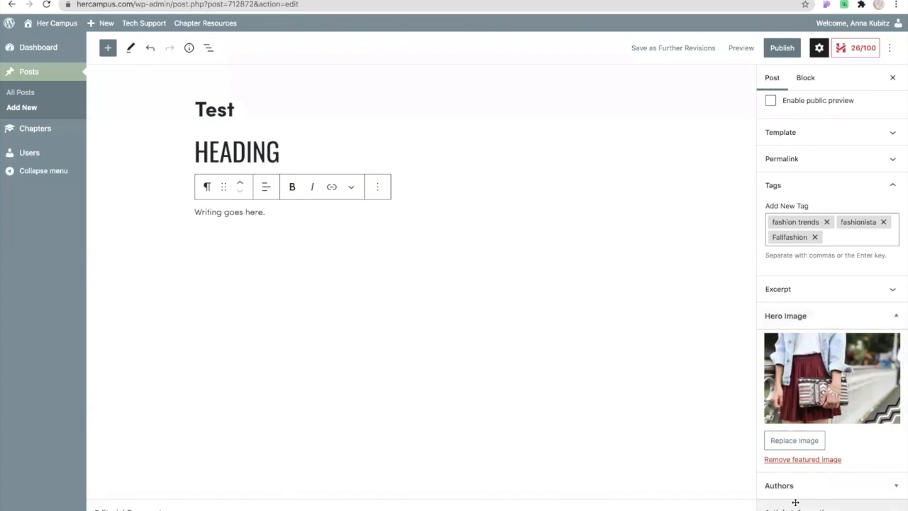
left_click(896, 486)
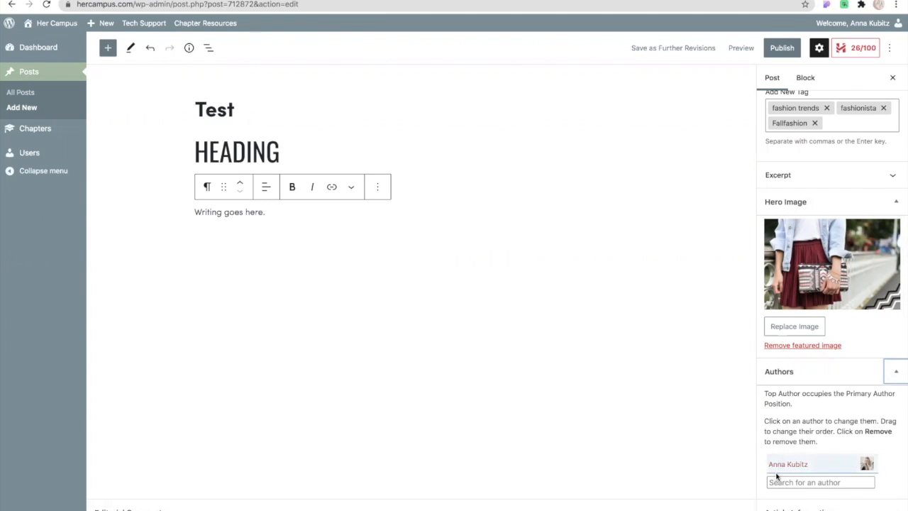
left_click(783, 483)
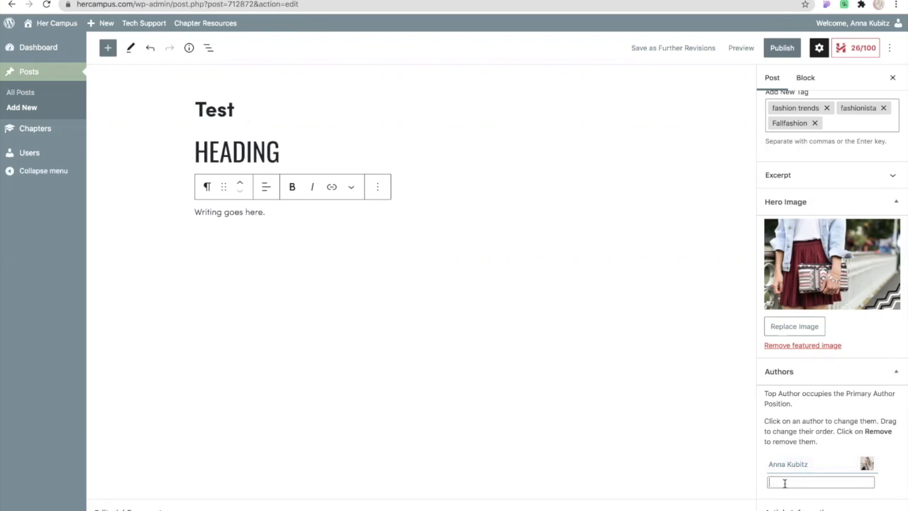
left_click(894, 373)
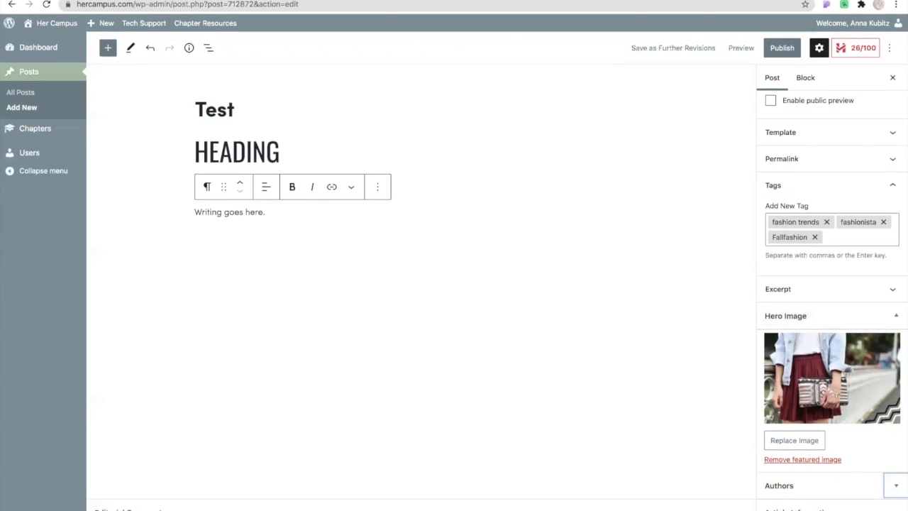
Expand the Article Information section and set the post's Section to Fashion, the subsection under Style.
left_click(896, 510)
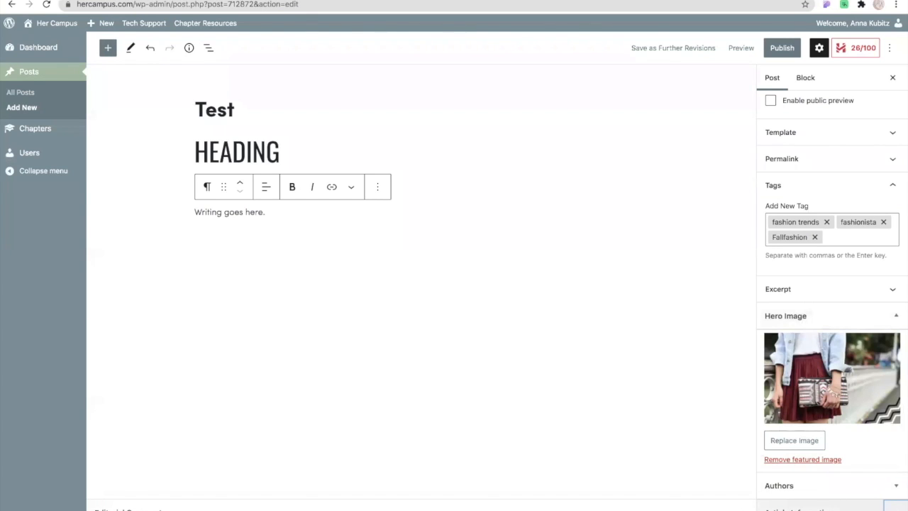
scroll(882, 474, "down", 3)
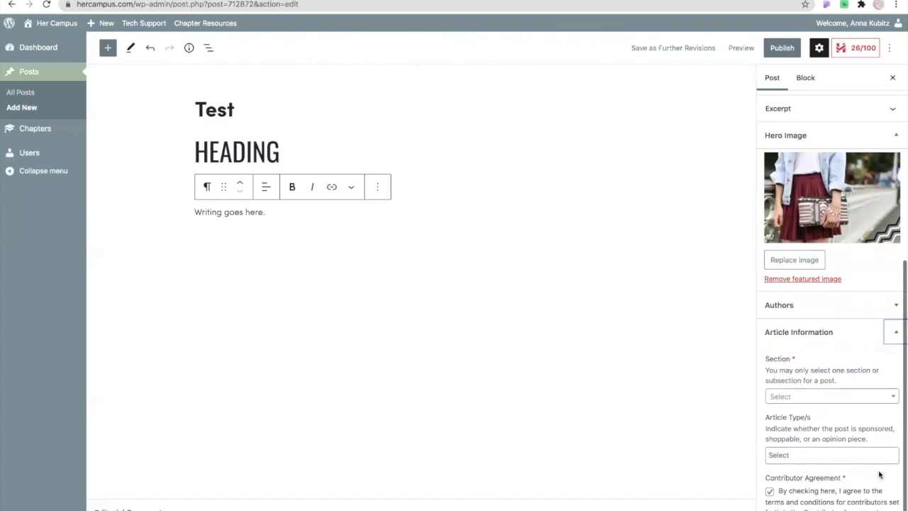
left_click(896, 399)
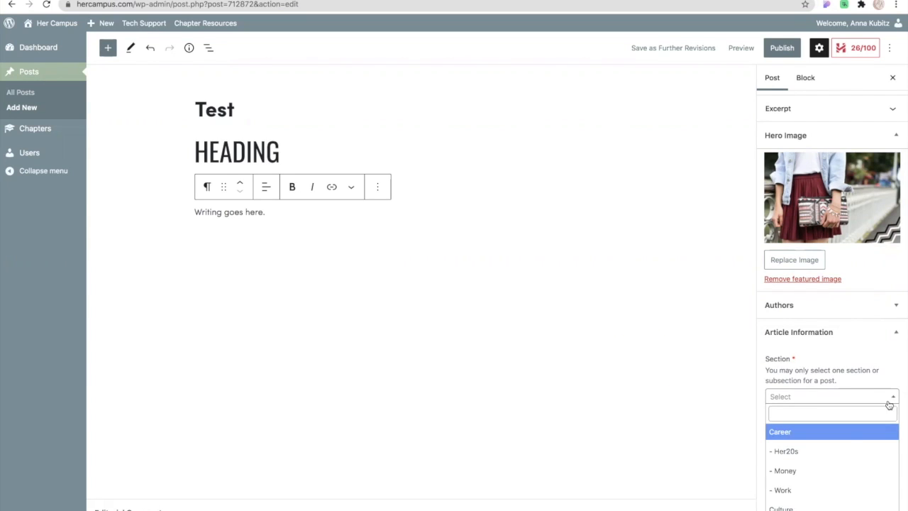
scroll(828, 495, "down", 8)
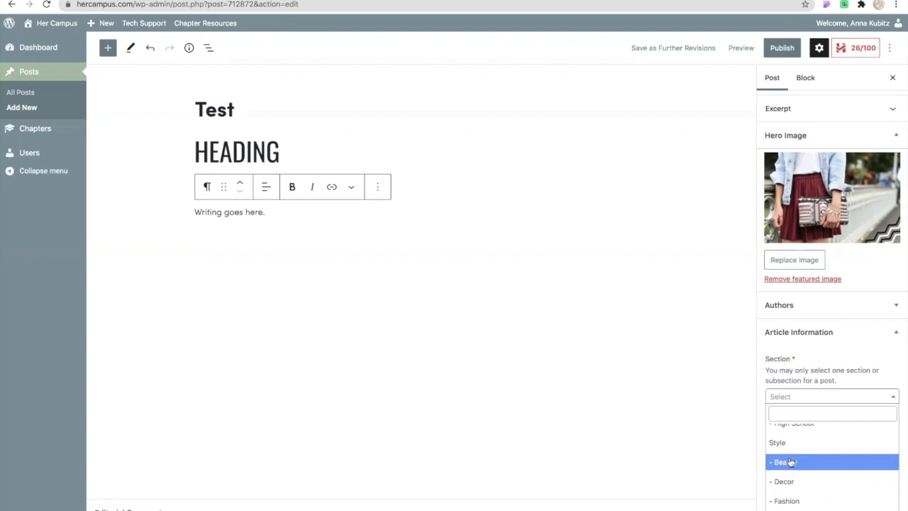
scroll(791, 492, "up", 10)
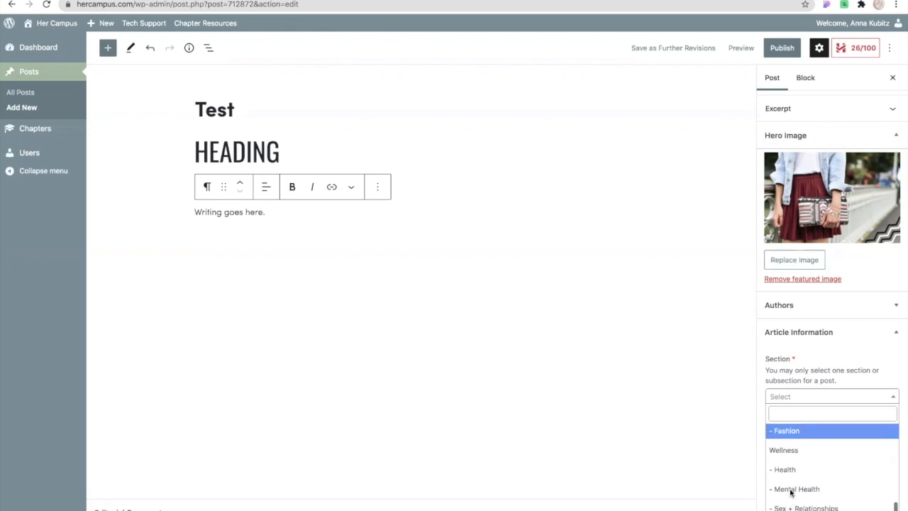
scroll(791, 493, "up", 2)
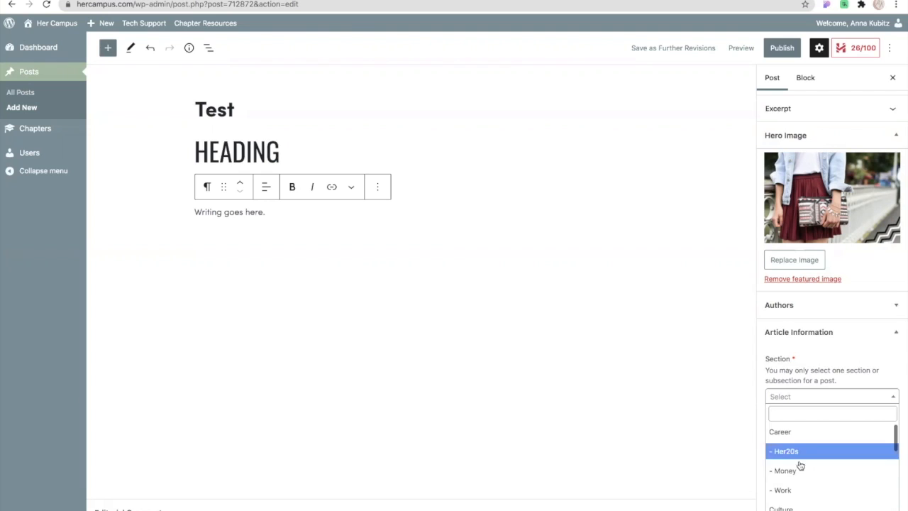
scroll(783, 499, "down", 3)
scroll(782, 501, "down", 4)
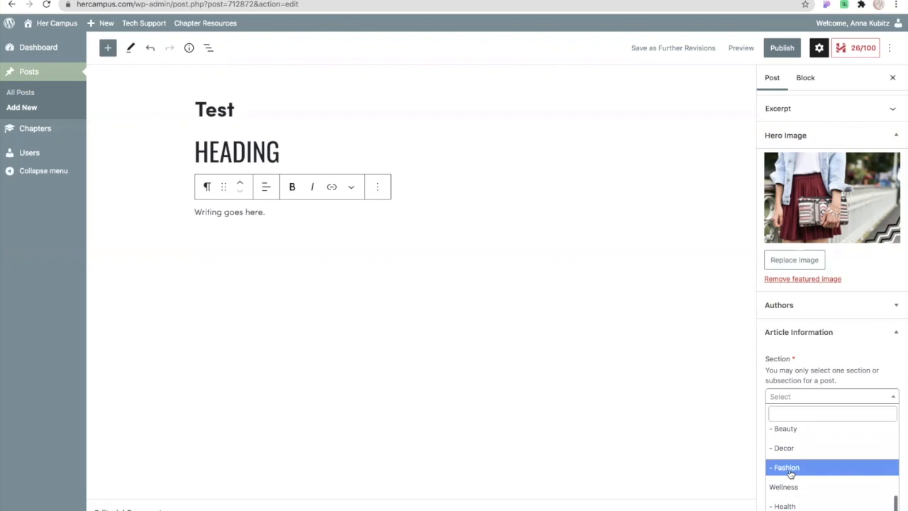
left_click(791, 467)
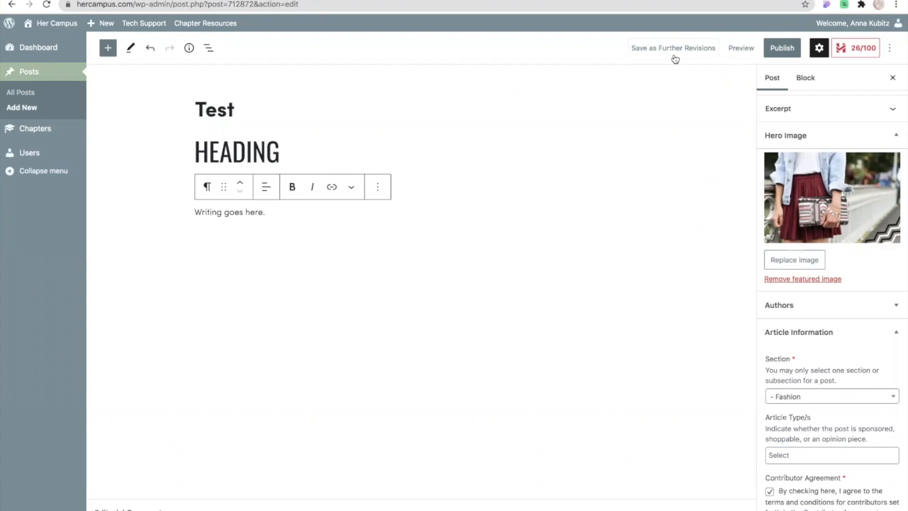
Switch the Test post's editor preview to the Mobile view.
scroll(804, 177, "up", 5)
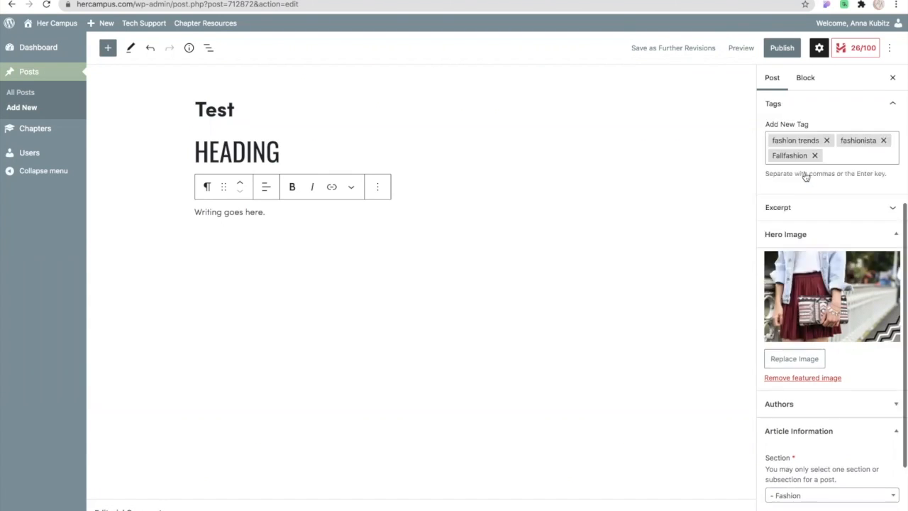
left_click(741, 48)
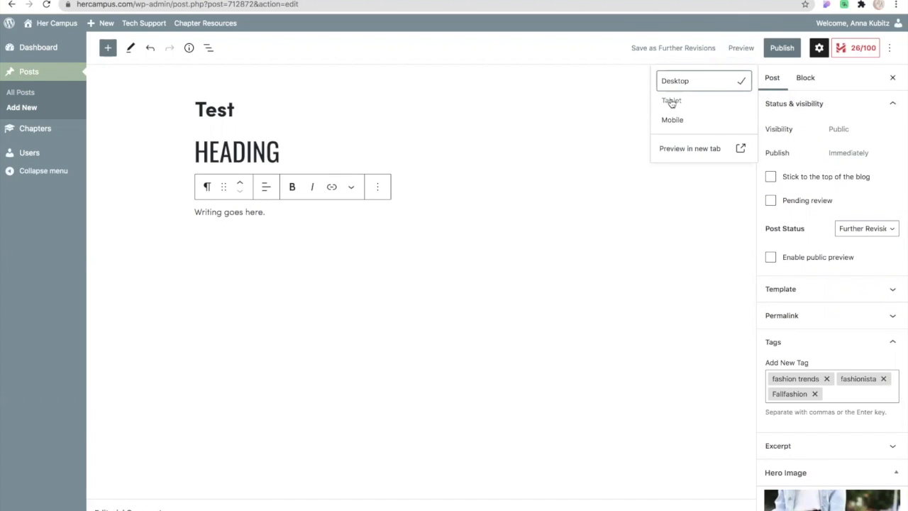
left_click(672, 124)
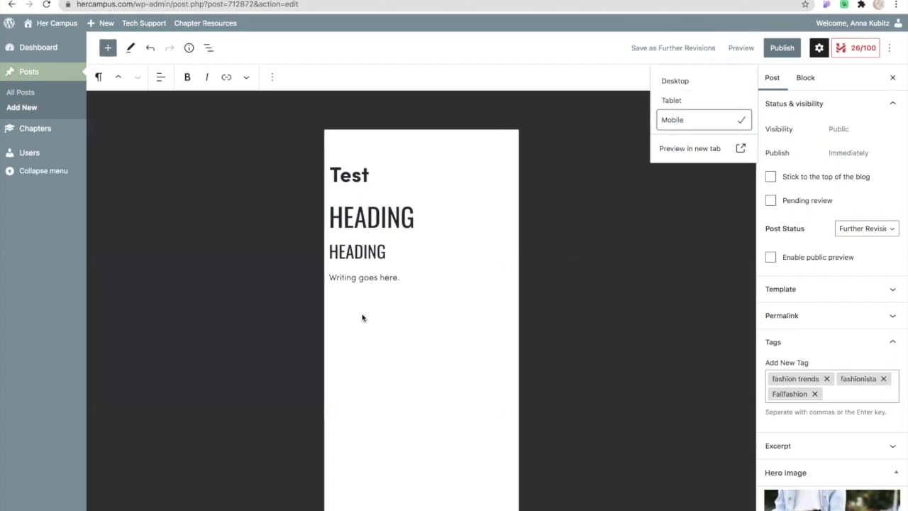
Preview the Test post in a new tab and examine its section label, title, author, hero image area, headings and body text.
left_click(703, 148)
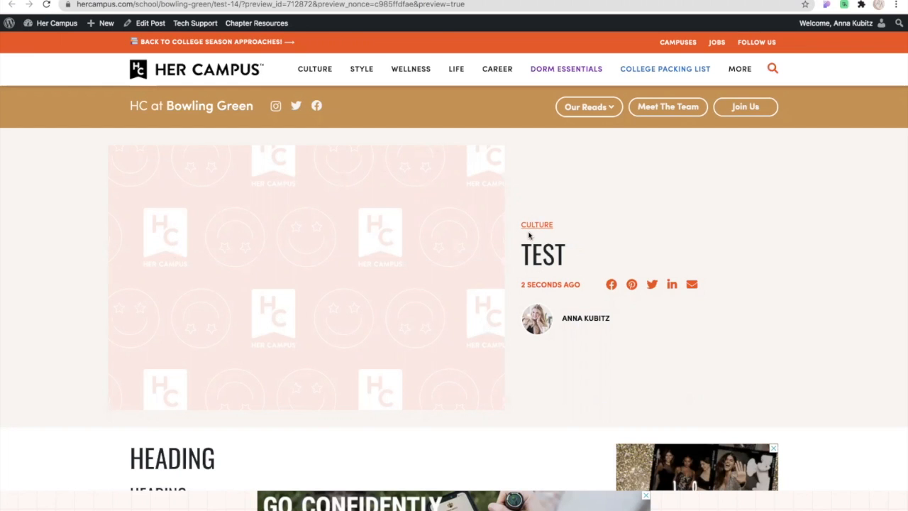
scroll(405, 278, "down", 4)
scroll(406, 277, "up", 4)
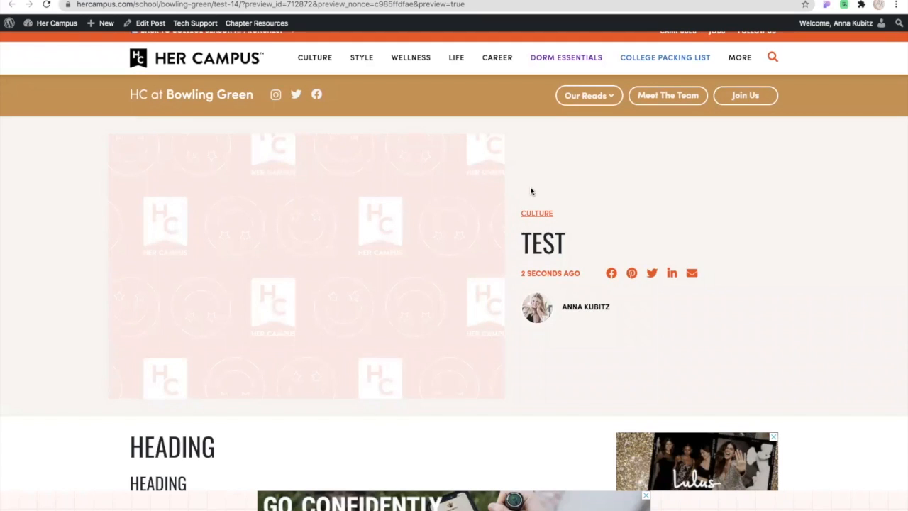
scroll(304, 366, "down", 1)
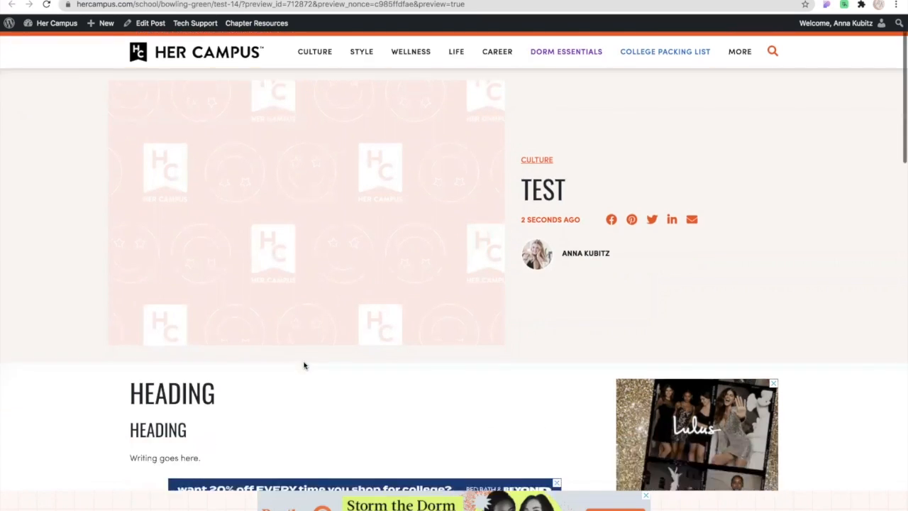
scroll(145, 347, "down", 3)
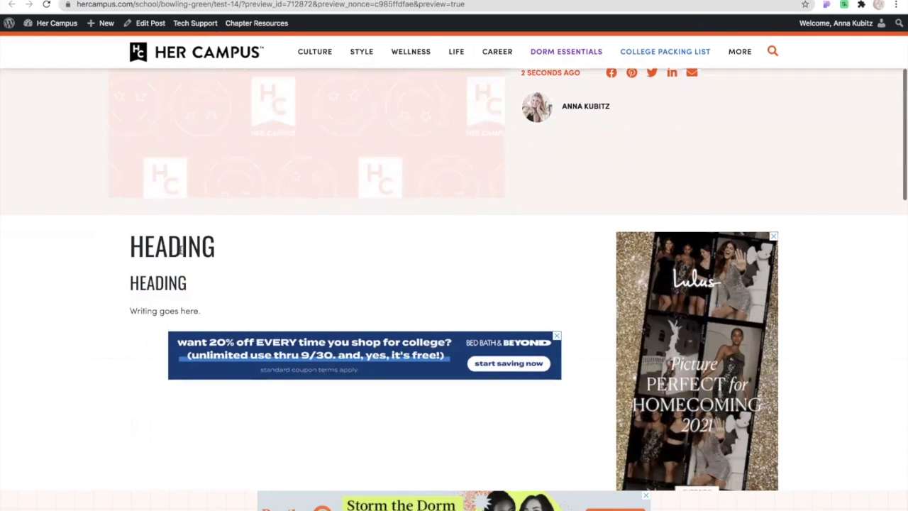
scroll(188, 346, "down", 4)
scroll(188, 345, "up", 8)
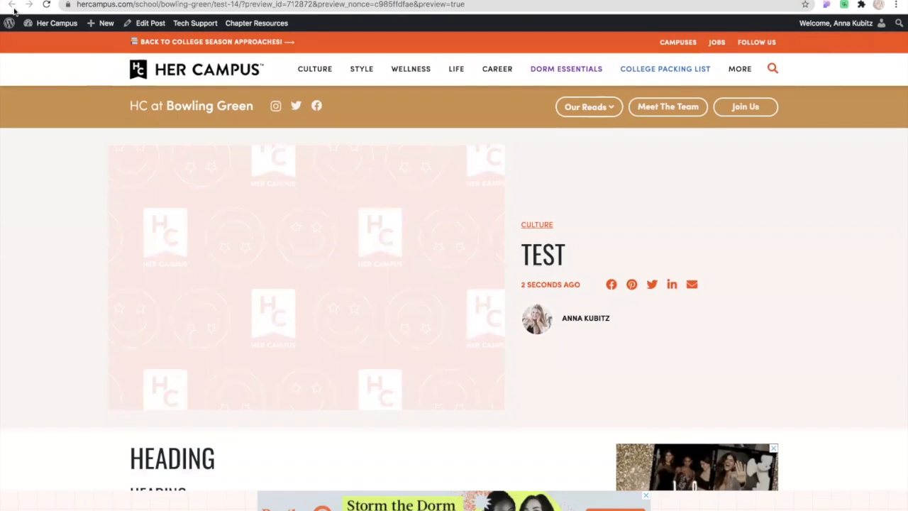
Go to the site's Dashboard, open the list of all posts, and look through the chapter's posts with their statuses, sections and tags.
mouse_move(27, 25)
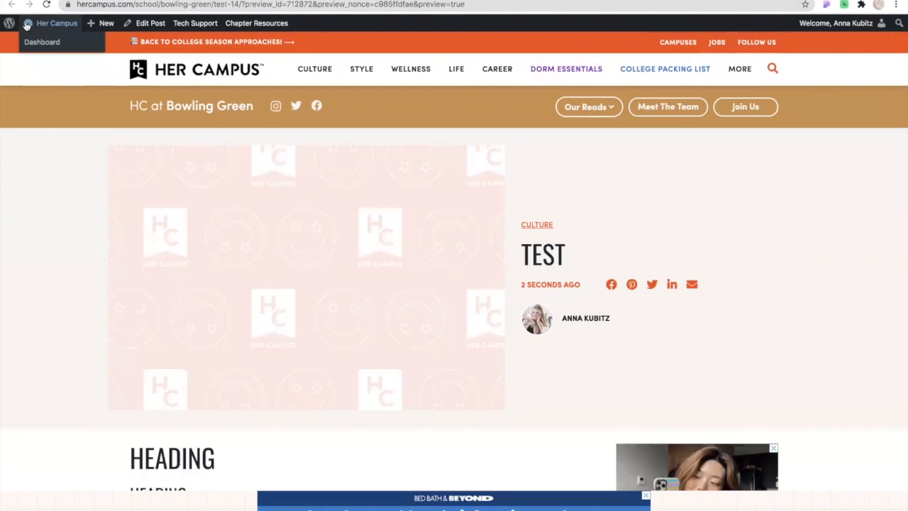
left_click(32, 42)
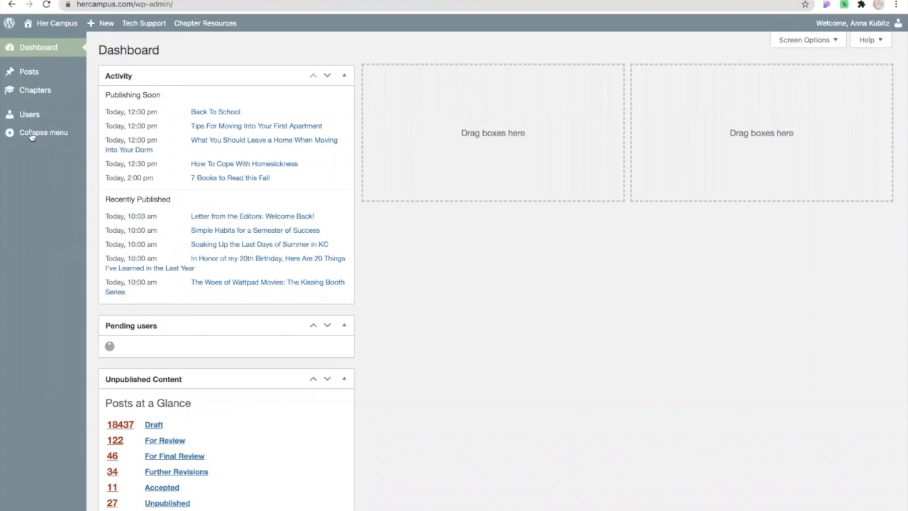
mouse_move(30, 75)
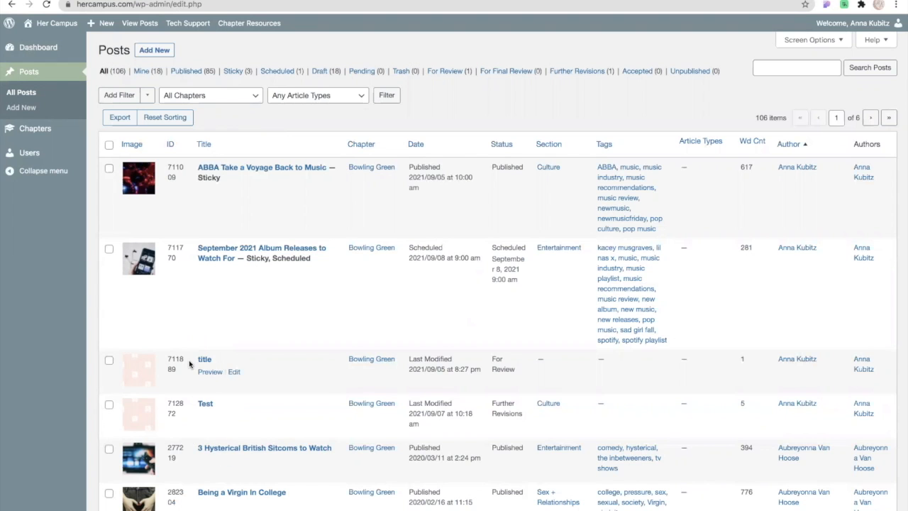
scroll(189, 366, "down", 2)
scroll(188, 366, "down", 2)
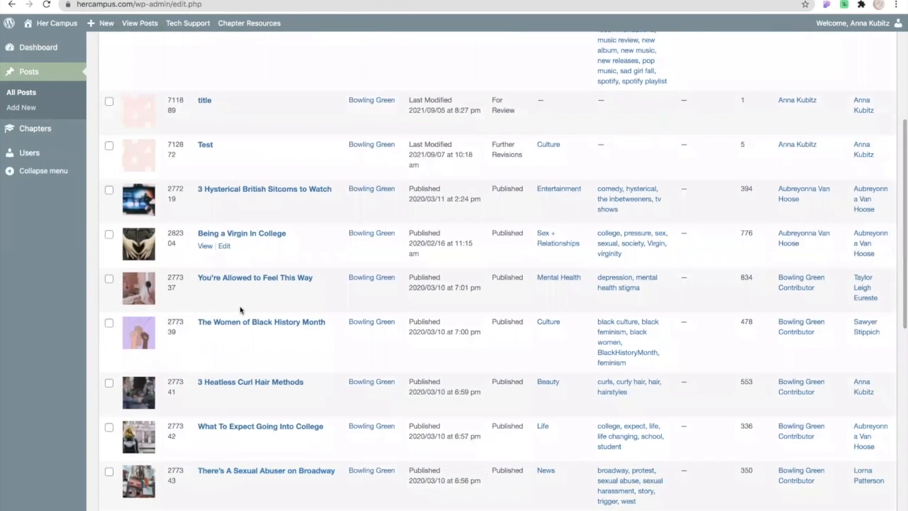
scroll(249, 486, "down", 2)
scroll(248, 486, "down", 3)
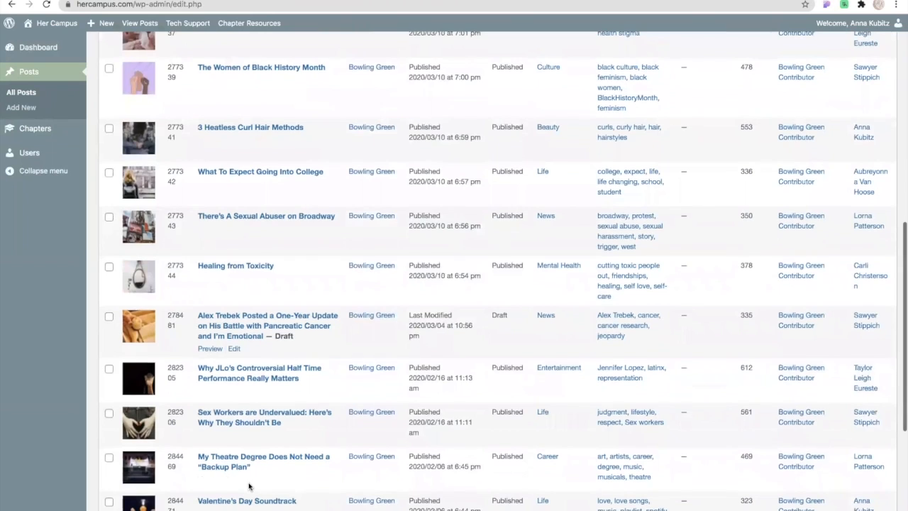
scroll(248, 486, "up", 2)
scroll(249, 486, "up", 8)
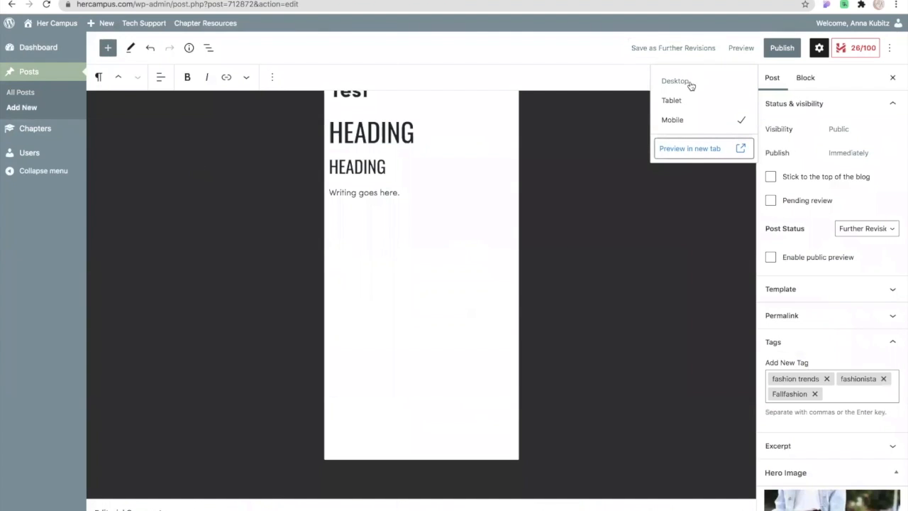
Return to the Test post's editor and switch its preview back to the Desktop view.
left_click(686, 83)
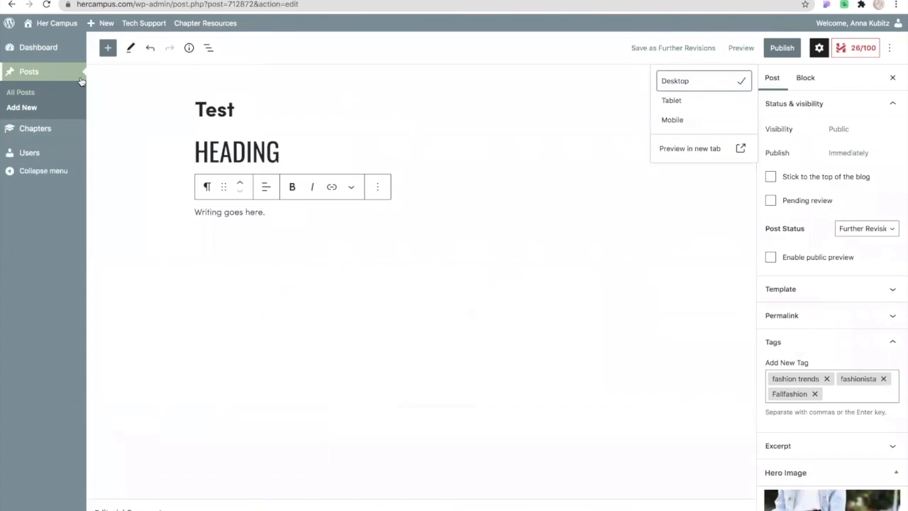